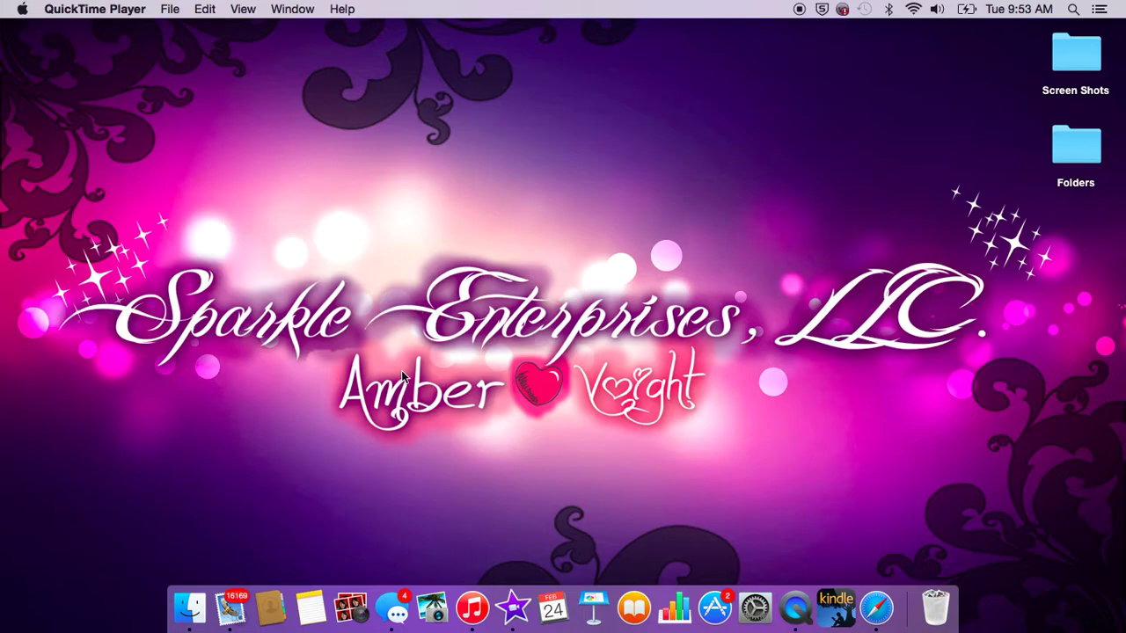
Step: Launch iMovie and create a No Theme movie, keeping the name My Movie 2
{"action": "left_click", "coordinate": [516, 601]}
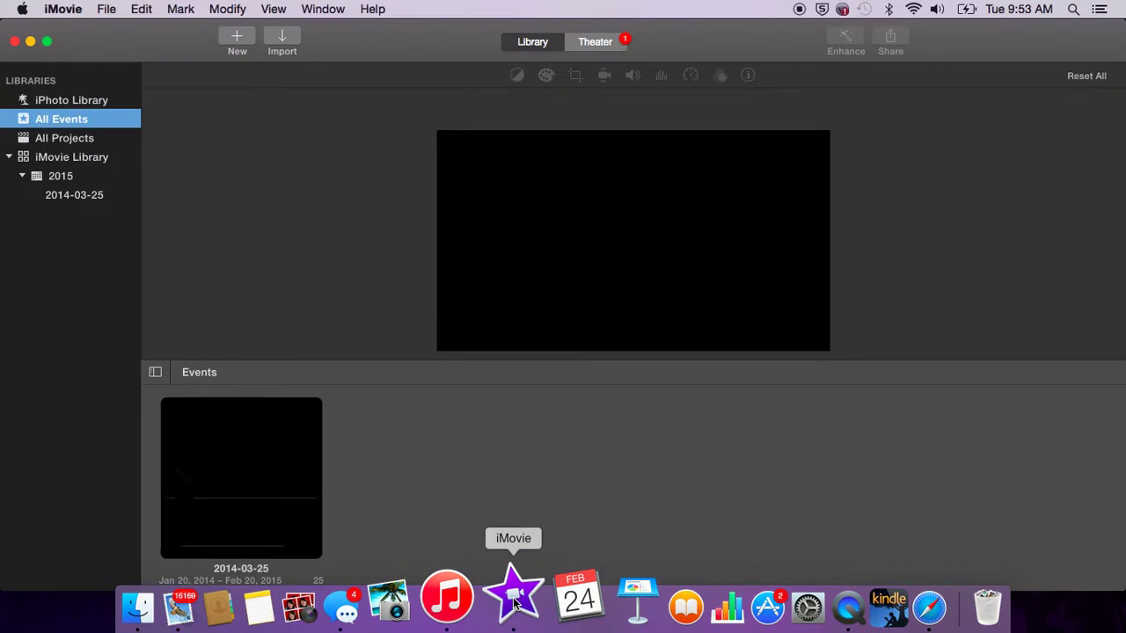
{"action": "left_click", "coordinate": [235, 42]}
{"action": "left_click", "coordinate": [209, 102]}
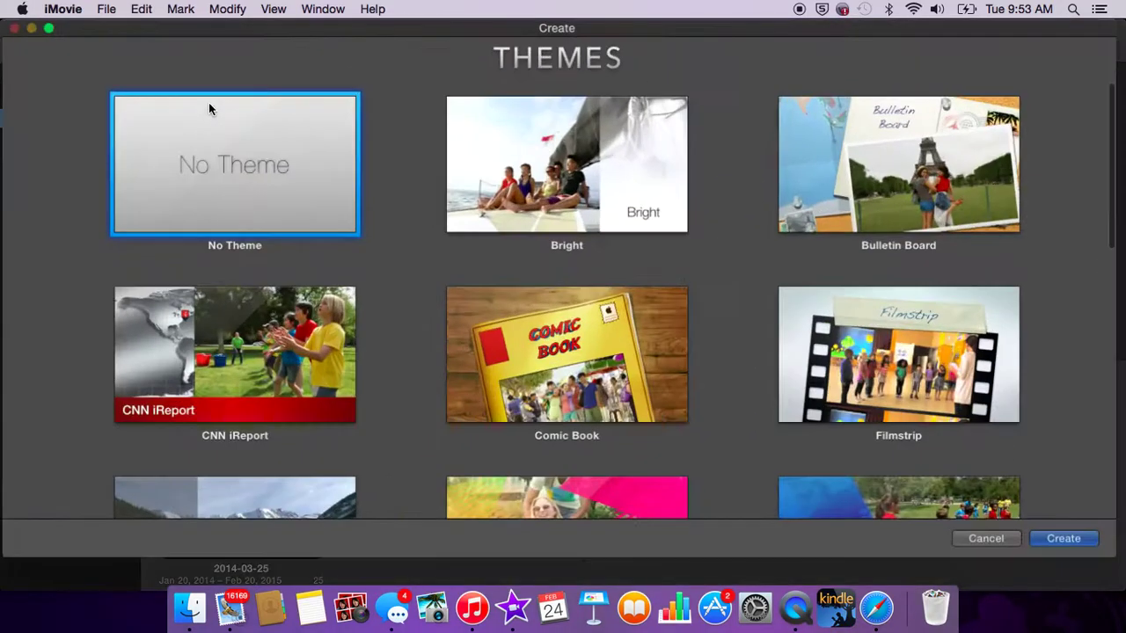
{"action": "double_click", "coordinate": [198, 176]}
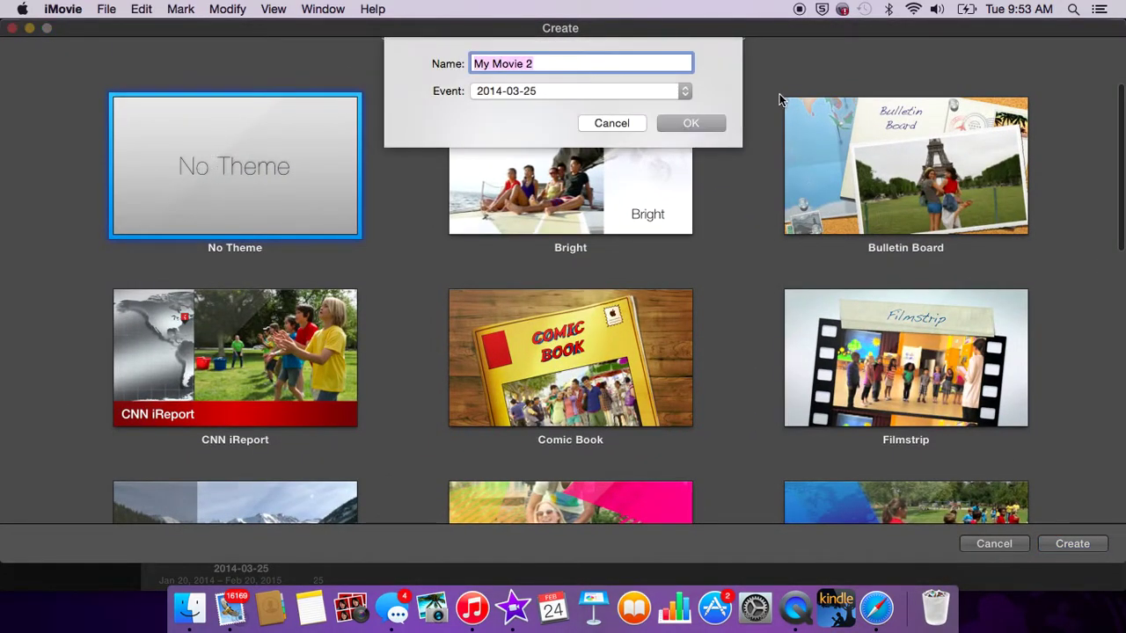
{"action": "left_click", "coordinate": [704, 123]}
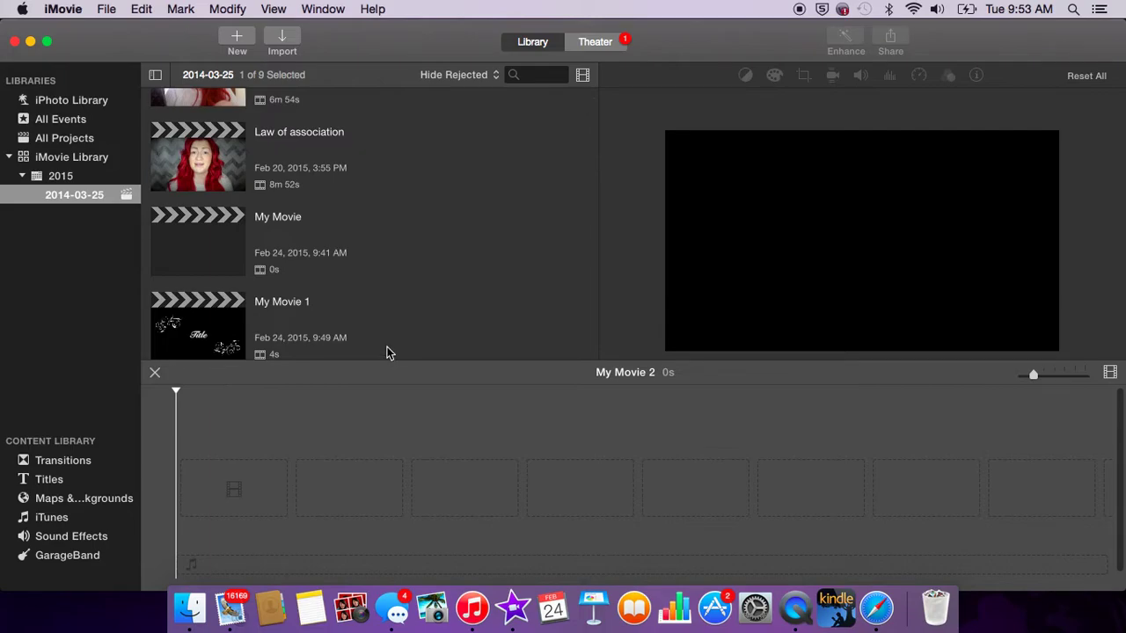
{"action": "scroll", "coordinate": [417, 115], "scroll_direction": "up", "scroll_amount": 5}
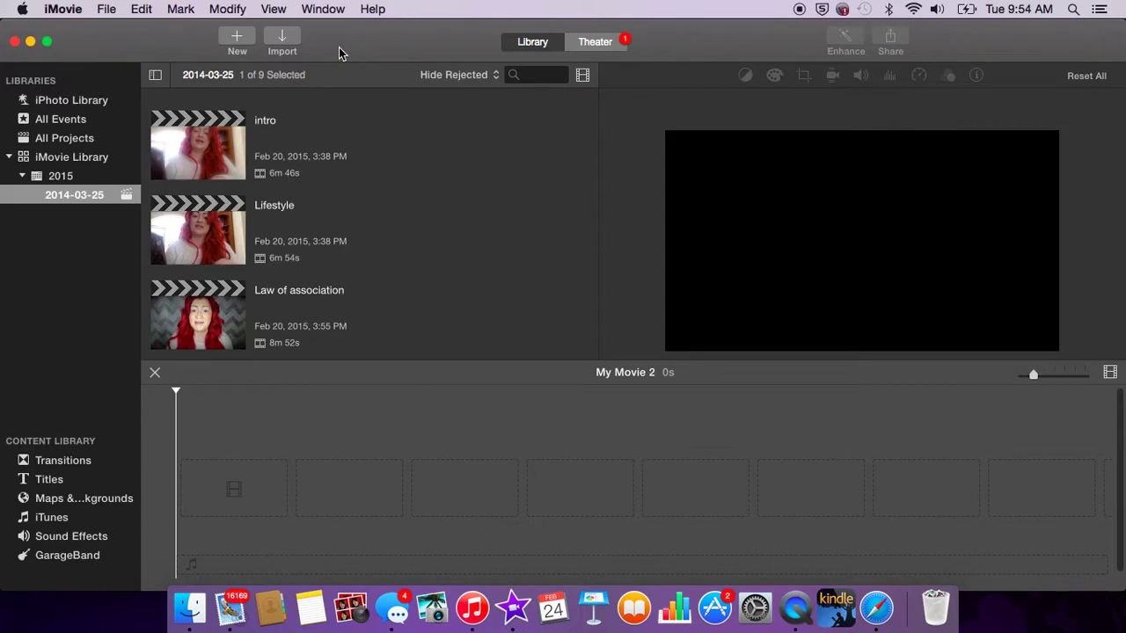
{"action": "left_click", "coordinate": [282, 39]}
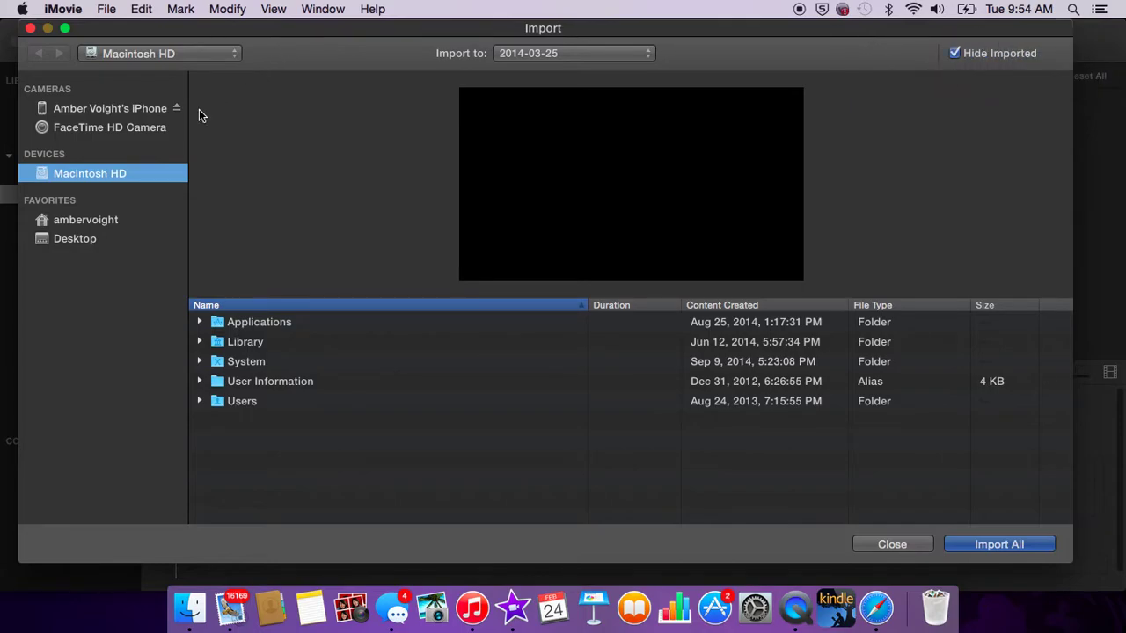
{"action": "left_click", "coordinate": [29, 28]}
{"action": "scroll", "coordinate": [176, 158], "scroll_direction": "down", "scroll_amount": 3}
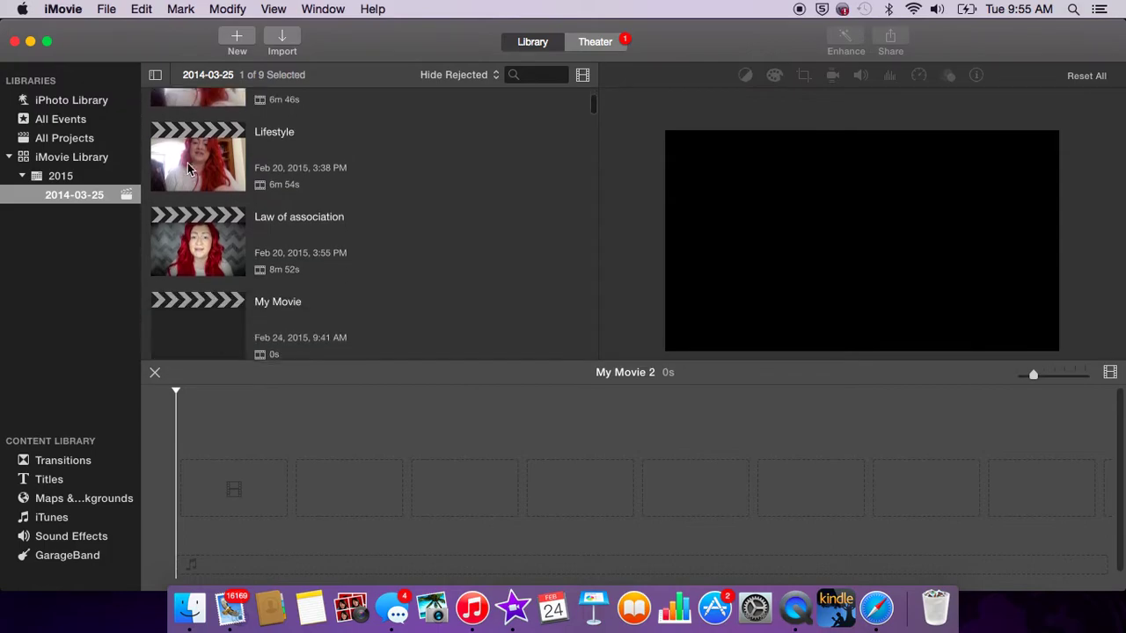
{"action": "scroll", "coordinate": [185, 167], "scroll_direction": "down", "scroll_amount": 5}
{"action": "scroll", "coordinate": [295, 105], "scroll_direction": "down", "scroll_amount": 3}
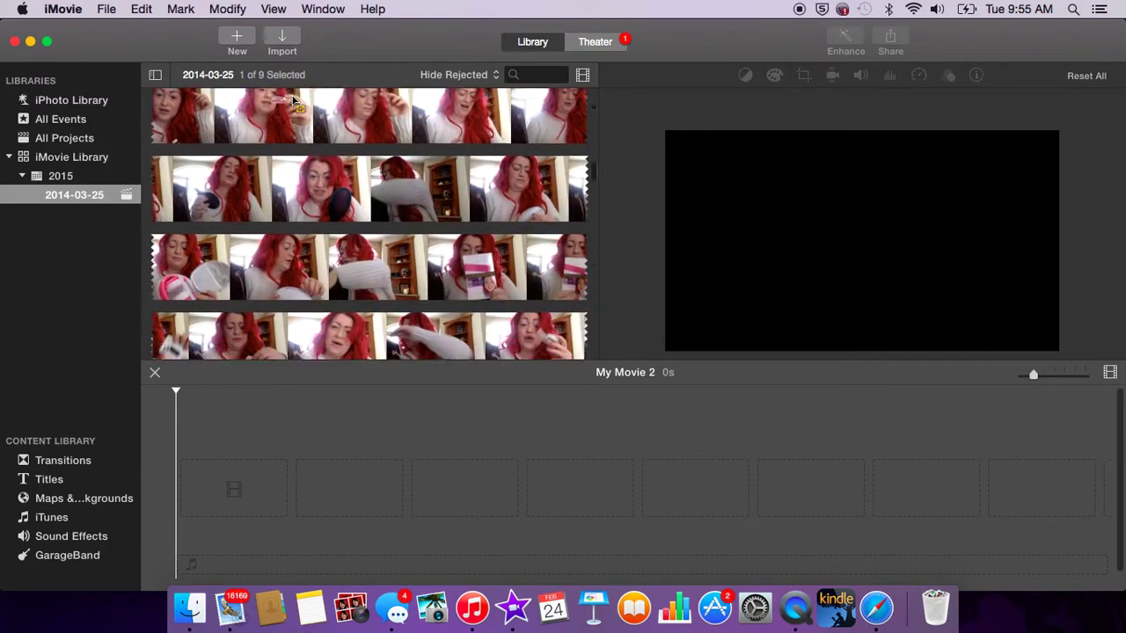
{"action": "scroll", "coordinate": [296, 106], "scroll_direction": "down", "scroll_amount": 3}
{"action": "scroll", "coordinate": [294, 101], "scroll_direction": "down", "scroll_amount": 3}
{"action": "scroll", "coordinate": [294, 101], "scroll_direction": "down", "scroll_amount": 3}
{"action": "scroll", "coordinate": [294, 101], "scroll_direction": "down", "scroll_amount": 3}
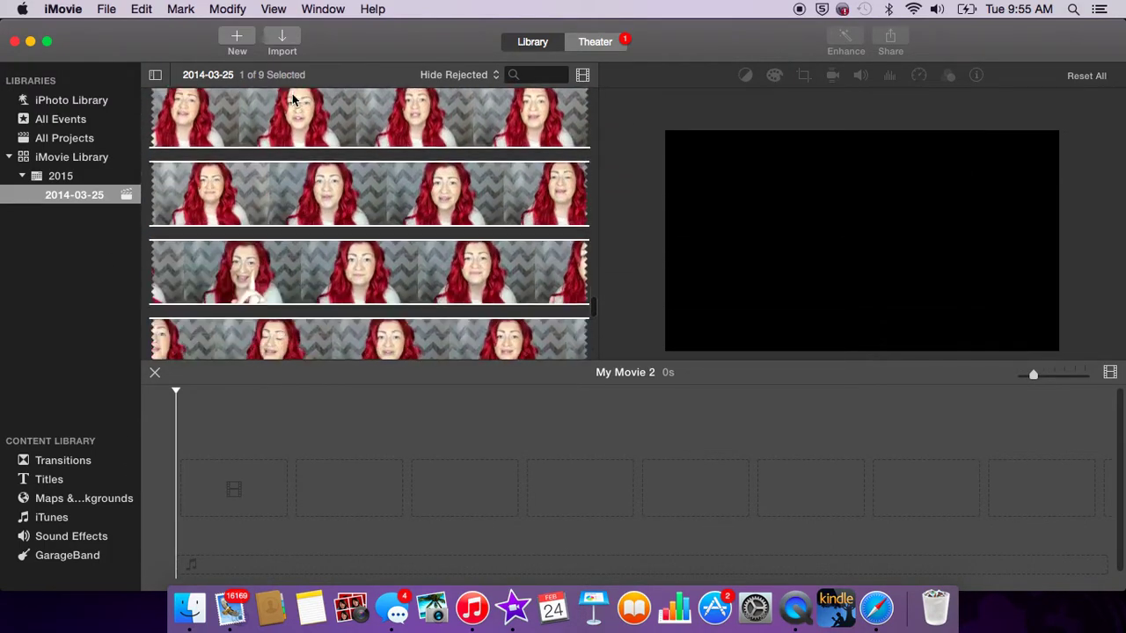
{"action": "scroll", "coordinate": [294, 101], "scroll_direction": "down", "scroll_amount": 3}
{"action": "scroll", "coordinate": [294, 101], "scroll_direction": "down", "scroll_amount": 2}
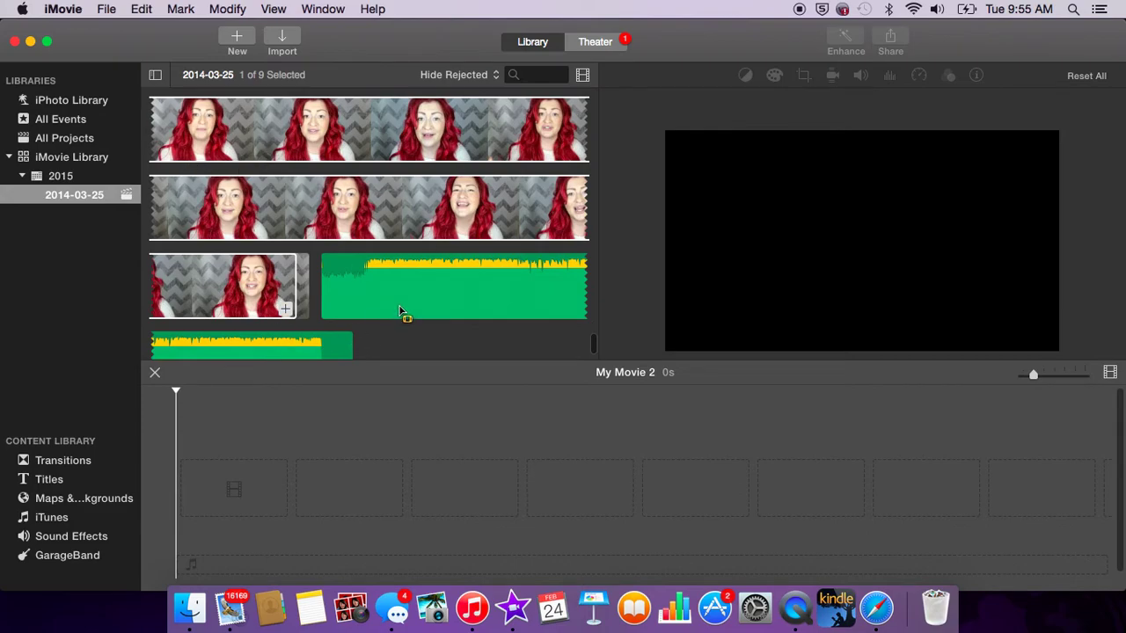
{"action": "scroll", "coordinate": [334, 243], "scroll_direction": "up", "scroll_amount": 2}
{"action": "scroll", "coordinate": [332, 246], "scroll_direction": "up", "scroll_amount": 3}
{"action": "scroll", "coordinate": [332, 248], "scroll_direction": "up", "scroll_amount": 5}
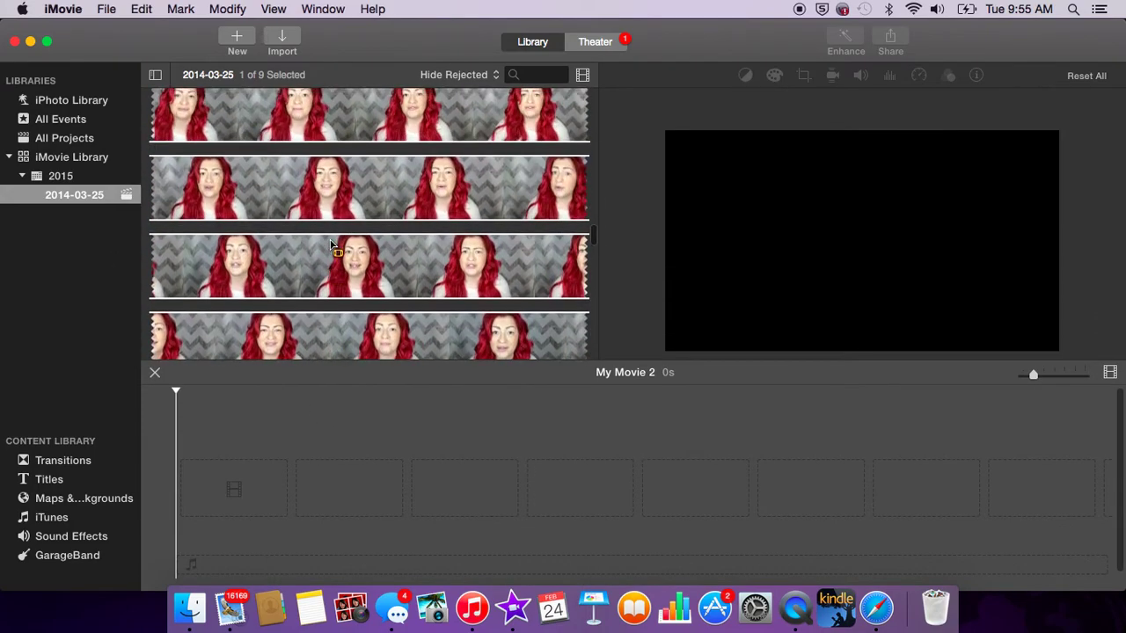
{"action": "scroll", "coordinate": [332, 251], "scroll_direction": "up", "scroll_amount": 5}
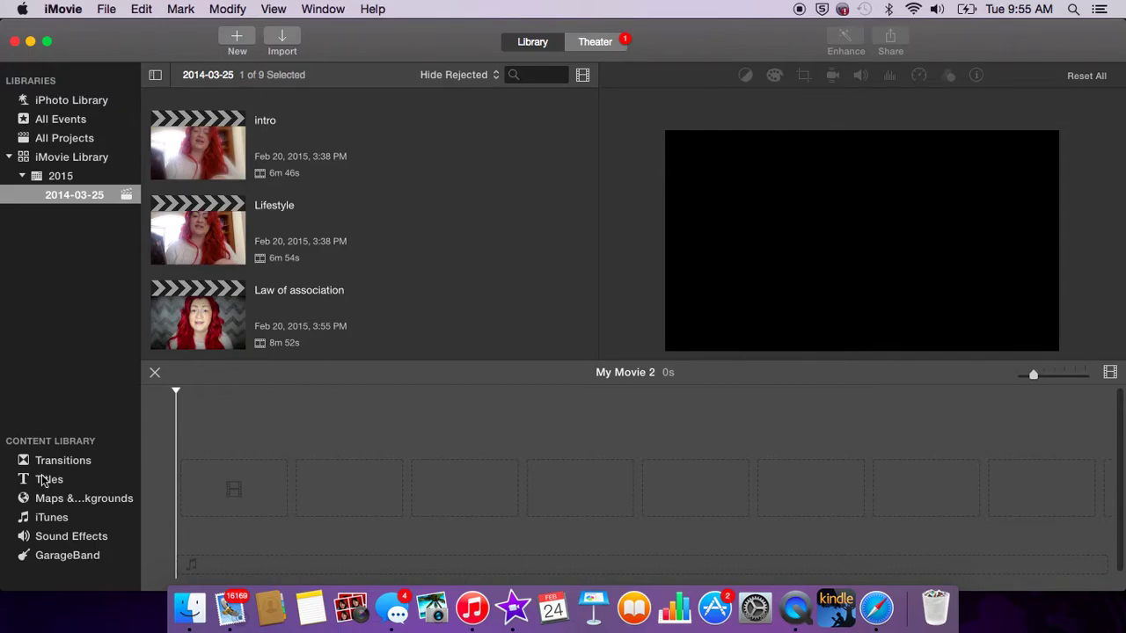
Step: Bring up the Titles browser and scroll through the title style thumbnails
{"action": "left_click", "coordinate": [49, 480]}
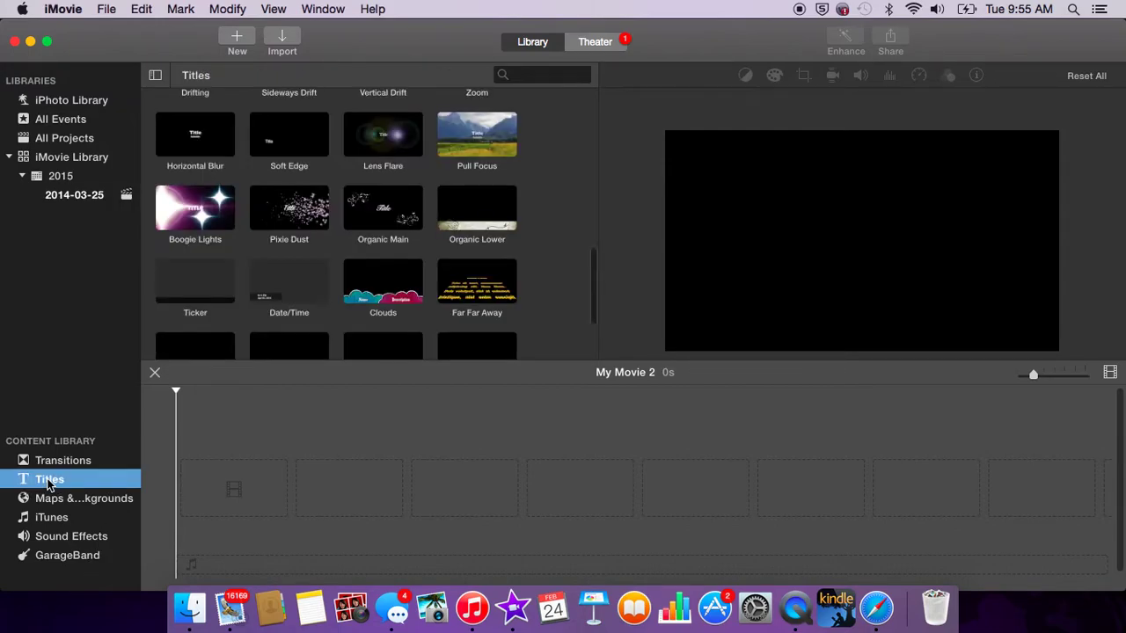
{"action": "scroll", "coordinate": [303, 229], "scroll_direction": "up", "scroll_amount": 10}
{"action": "scroll", "coordinate": [303, 229], "scroll_direction": "up", "scroll_amount": 10}
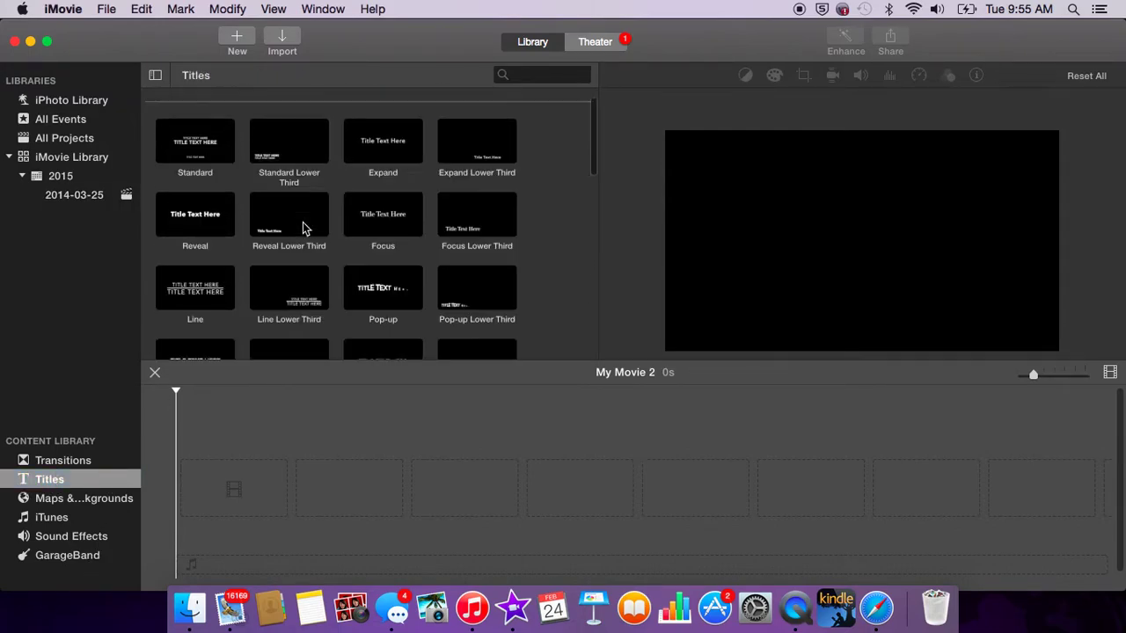
{"action": "scroll", "coordinate": [303, 229], "scroll_direction": "down", "scroll_amount": 10}
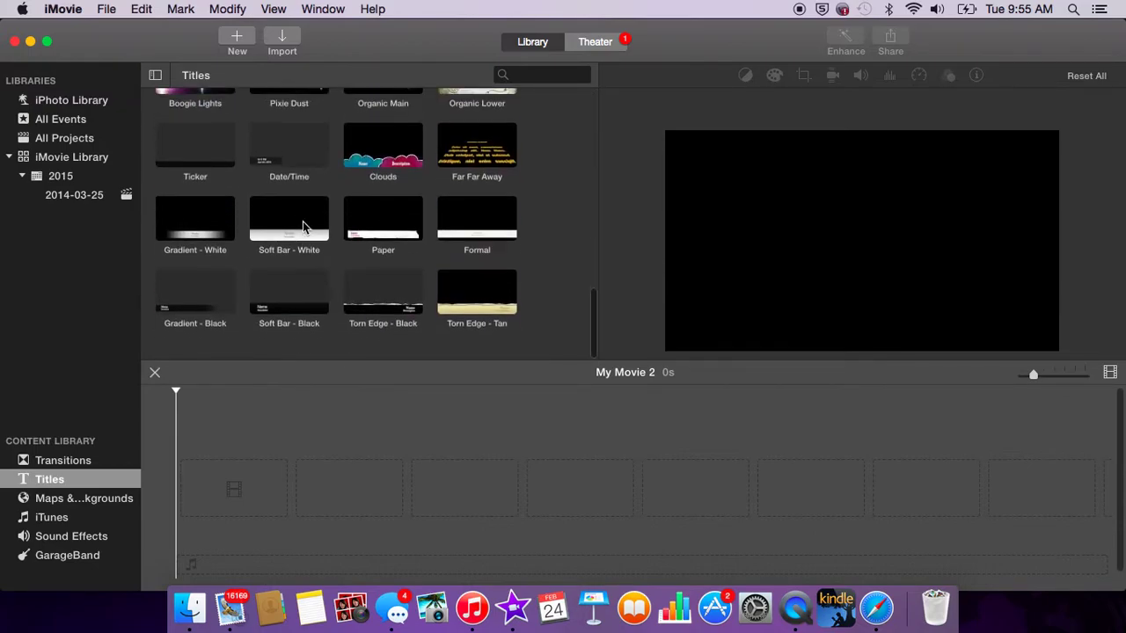
{"action": "scroll", "coordinate": [304, 228], "scroll_direction": "up", "scroll_amount": 1}
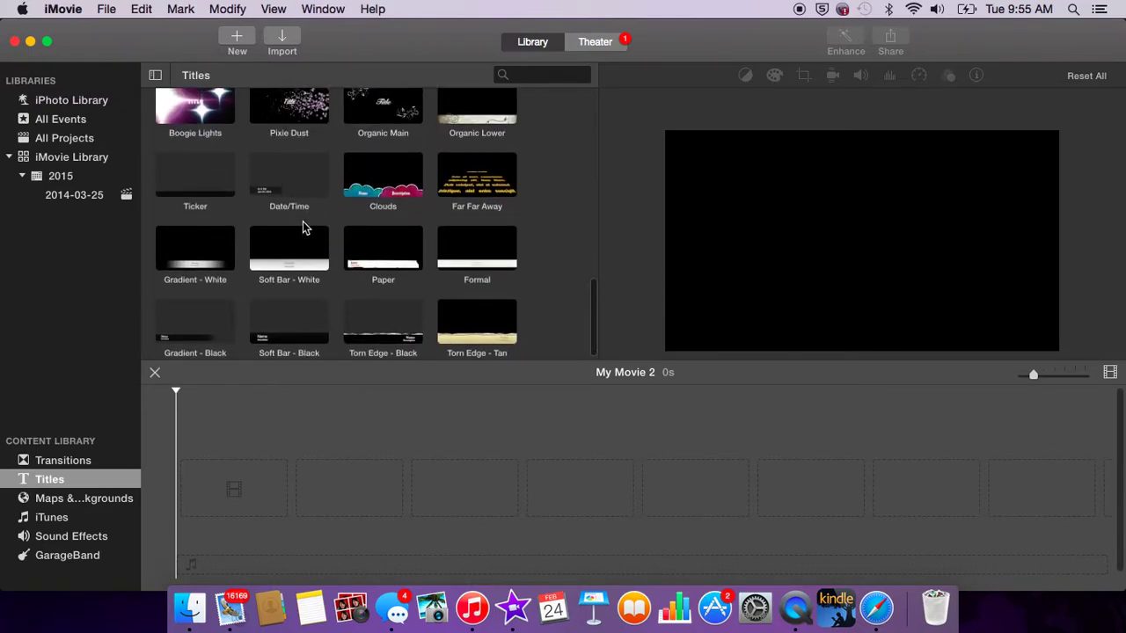
{"action": "scroll", "coordinate": [303, 229], "scroll_direction": "up", "scroll_amount": 5}
{"action": "scroll", "coordinate": [304, 228], "scroll_direction": "up", "scroll_amount": 2}
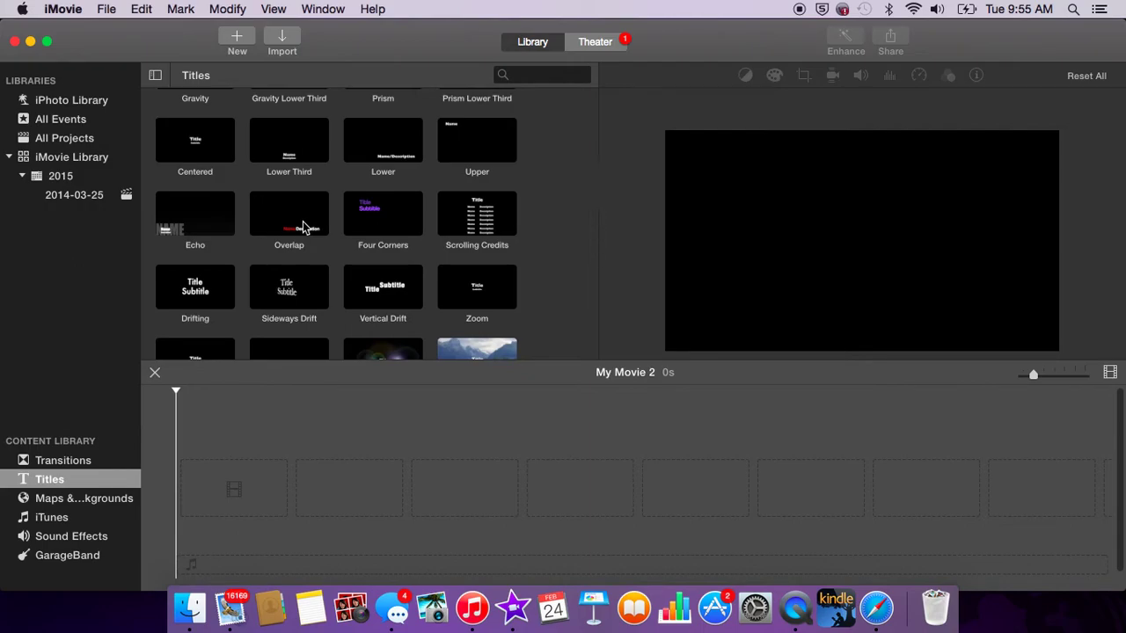
{"action": "scroll", "coordinate": [303, 229], "scroll_direction": "up", "scroll_amount": 2}
{"action": "scroll", "coordinate": [303, 228], "scroll_direction": "up", "scroll_amount": 2}
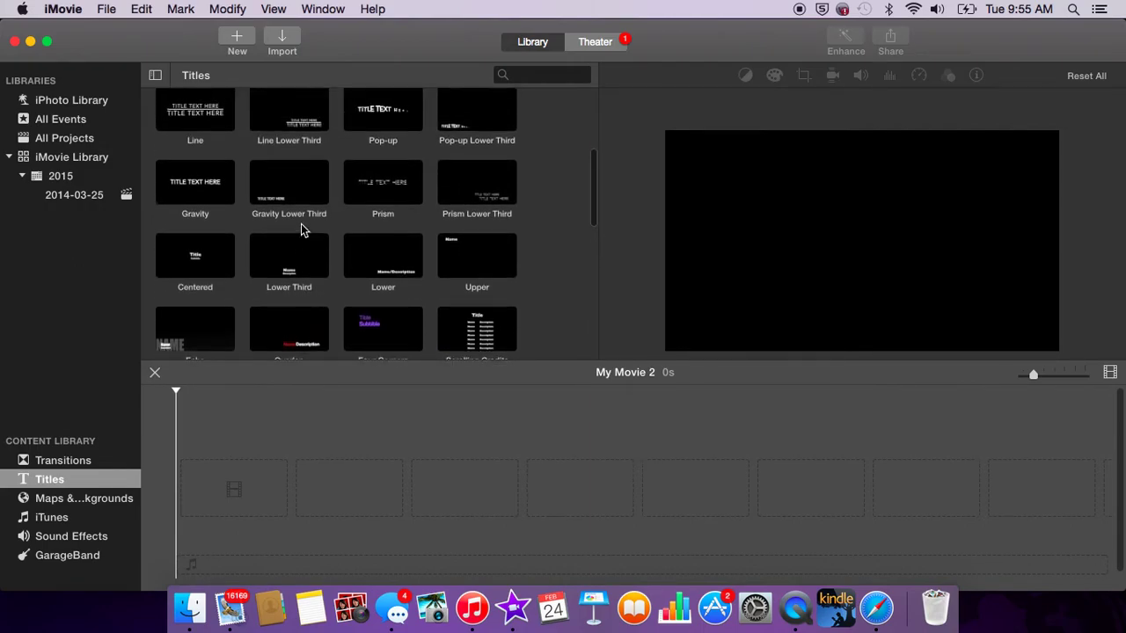
{"action": "scroll", "coordinate": [300, 229], "scroll_direction": "up", "scroll_amount": 2}
{"action": "scroll", "coordinate": [301, 230], "scroll_direction": "up", "scroll_amount": 1}
{"action": "scroll", "coordinate": [301, 230], "scroll_direction": "down", "scroll_amount": 3}
{"action": "scroll", "coordinate": [302, 229], "scroll_direction": "down", "scroll_amount": 2}
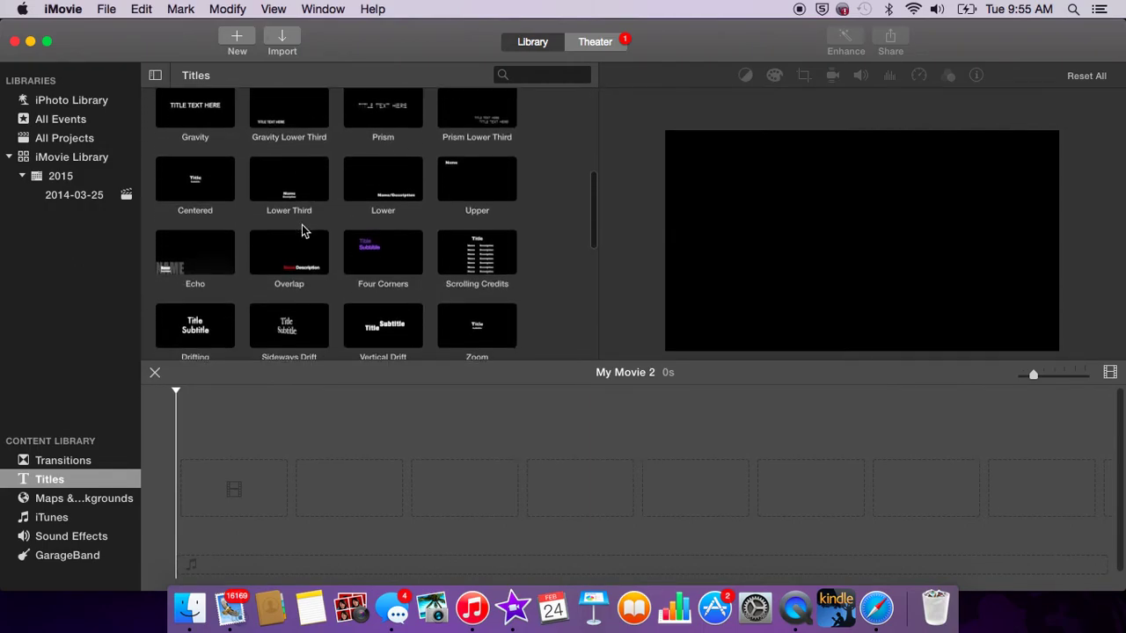
{"action": "scroll", "coordinate": [303, 229], "scroll_direction": "down", "scroll_amount": 3}
Step: Find the Focus title and add it to the empty movie as a 4.0s clip
{"action": "scroll", "coordinate": [302, 231], "scroll_direction": "up", "scroll_amount": 1}
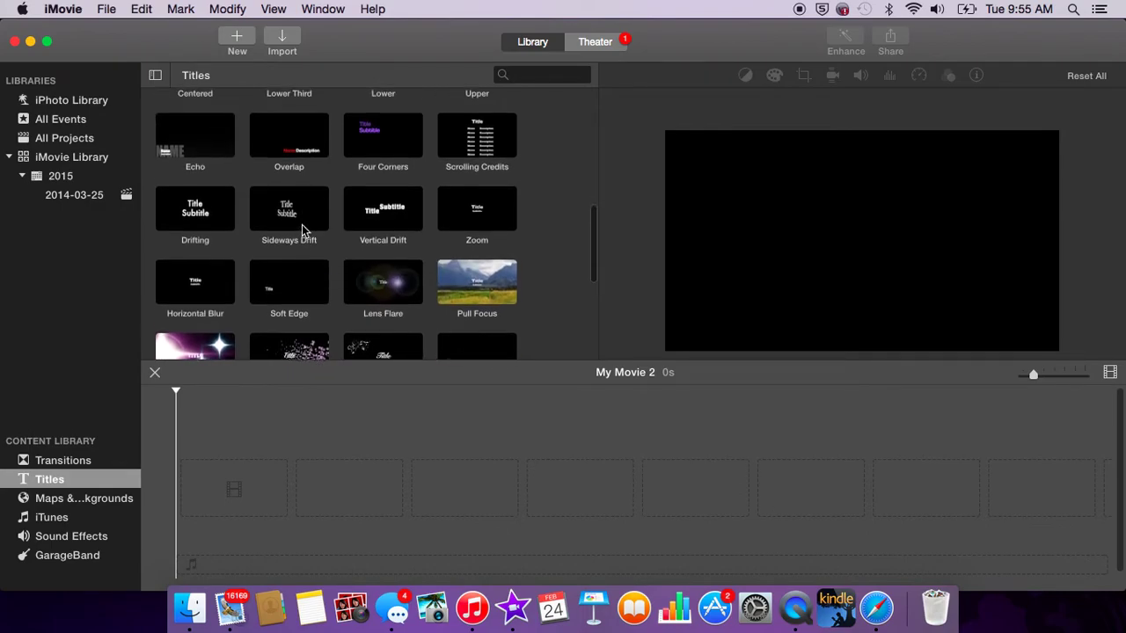
{"action": "scroll", "coordinate": [302, 231], "scroll_direction": "up", "scroll_amount": 2}
{"action": "scroll", "coordinate": [302, 230], "scroll_direction": "up", "scroll_amount": 2}
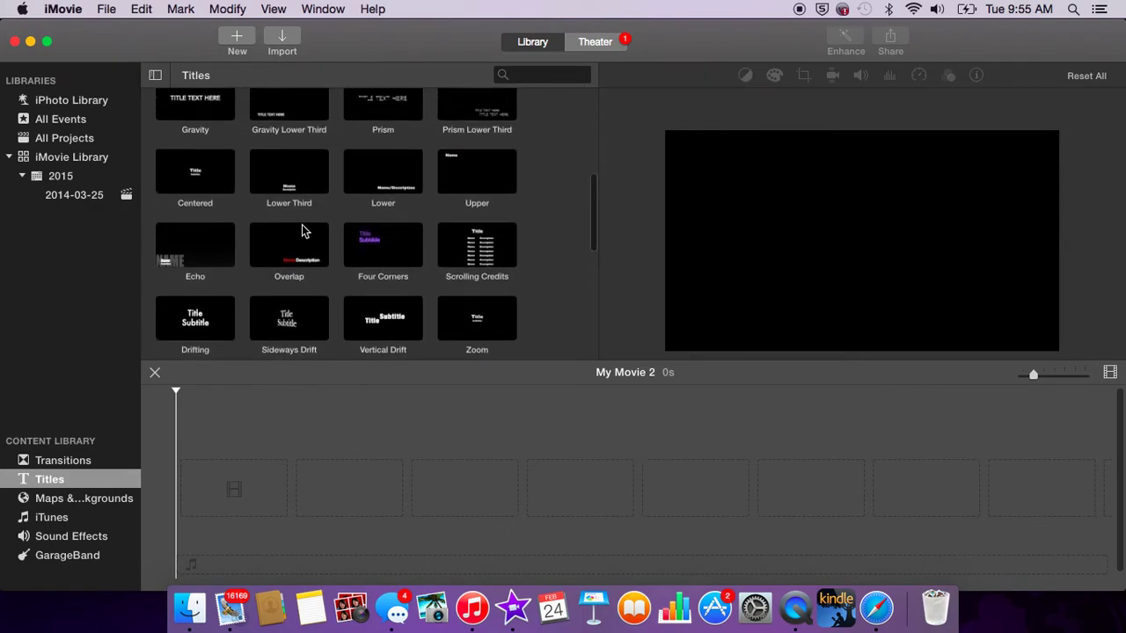
{"action": "scroll", "coordinate": [302, 230], "scroll_direction": "up", "scroll_amount": 1}
{"action": "scroll", "coordinate": [301, 230], "scroll_direction": "up", "scroll_amount": 1}
{"action": "scroll", "coordinate": [302, 230], "scroll_direction": "up", "scroll_amount": 1}
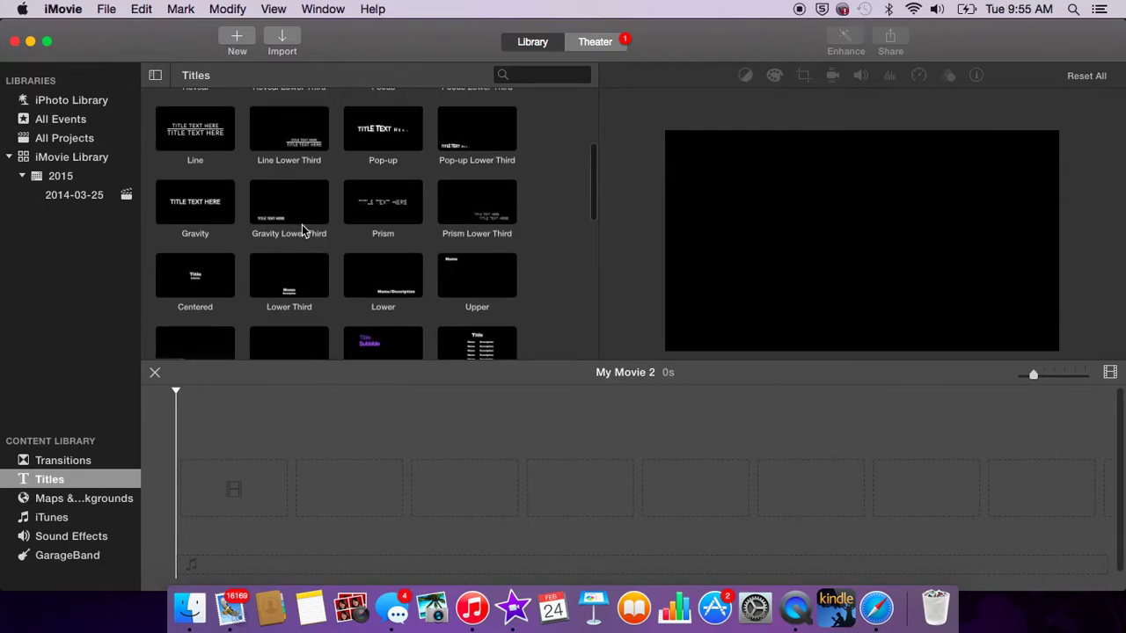
{"action": "scroll", "coordinate": [301, 231], "scroll_direction": "up", "scroll_amount": 2}
{"action": "scroll", "coordinate": [302, 230], "scroll_direction": "up", "scroll_amount": 2}
{"action": "left_click", "coordinate": [387, 179]}
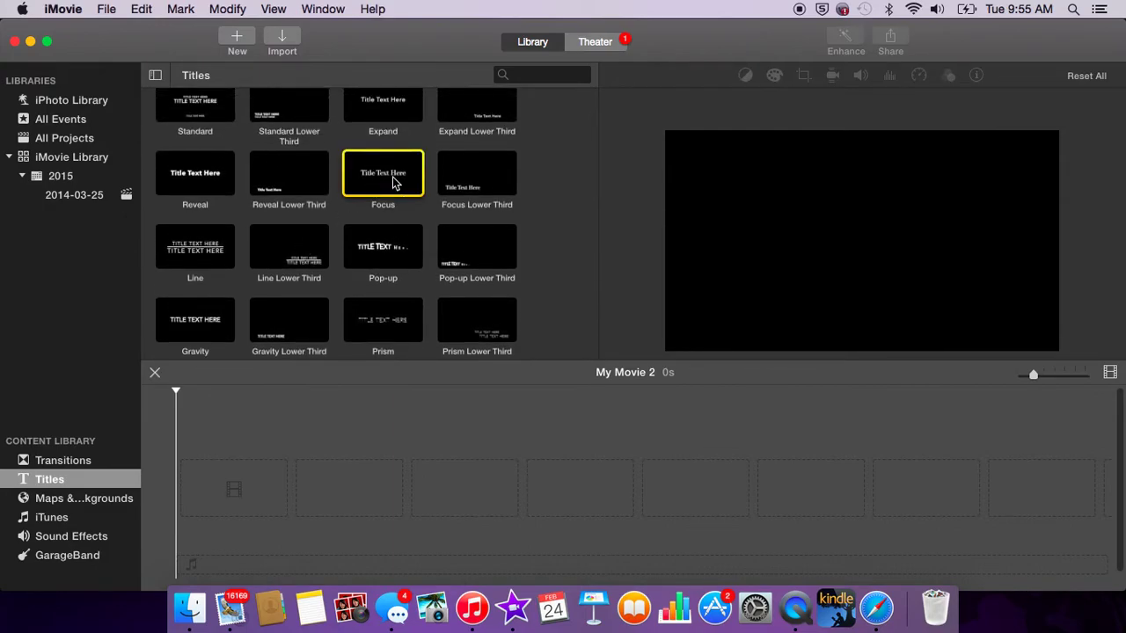
{"action": "double_click", "coordinate": [393, 182]}
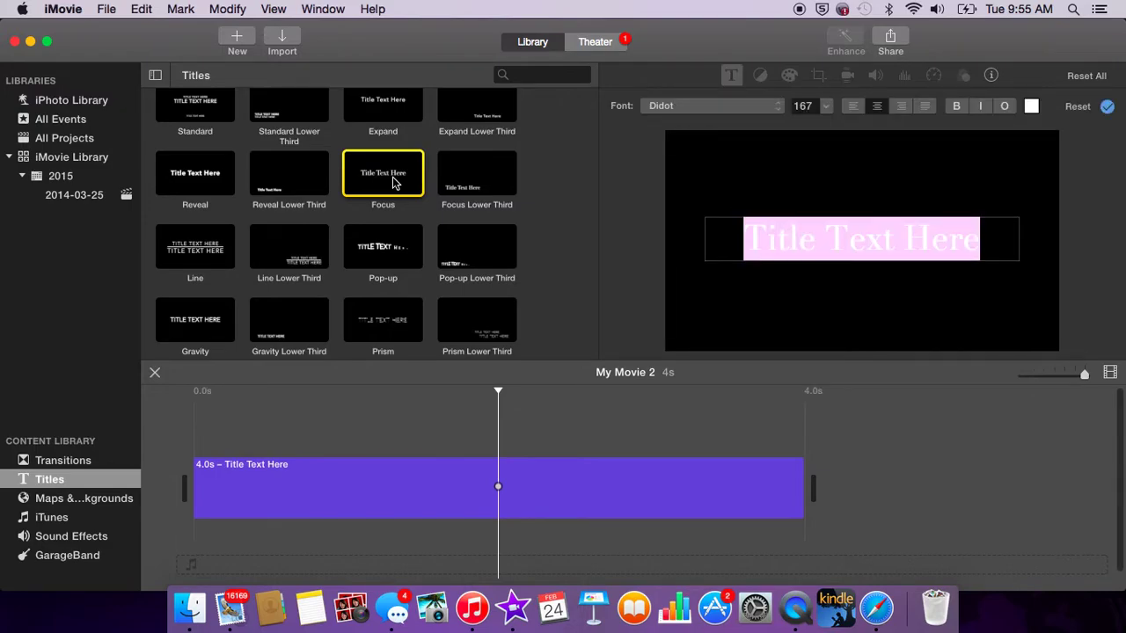
Step: Replace the placeholder title text with the person's full name and select it
{"action": "left_click", "coordinate": [897, 241]}
{"action": "key", "text": "super+a"}
{"action": "type", "text": "Amb"}
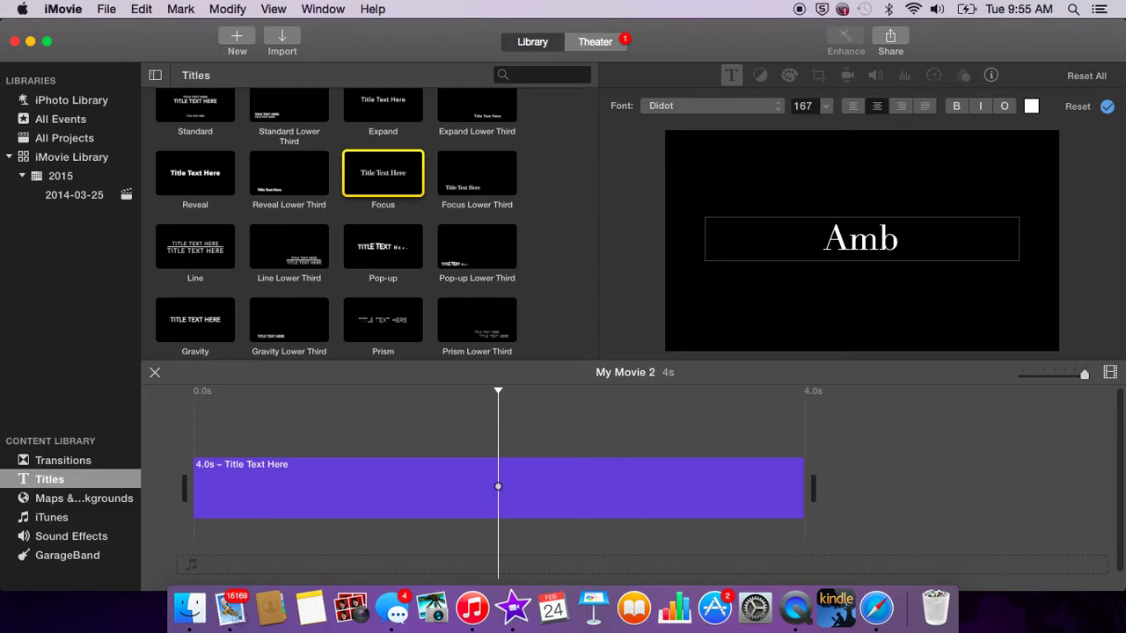
{"action": "type", "text": "er"}
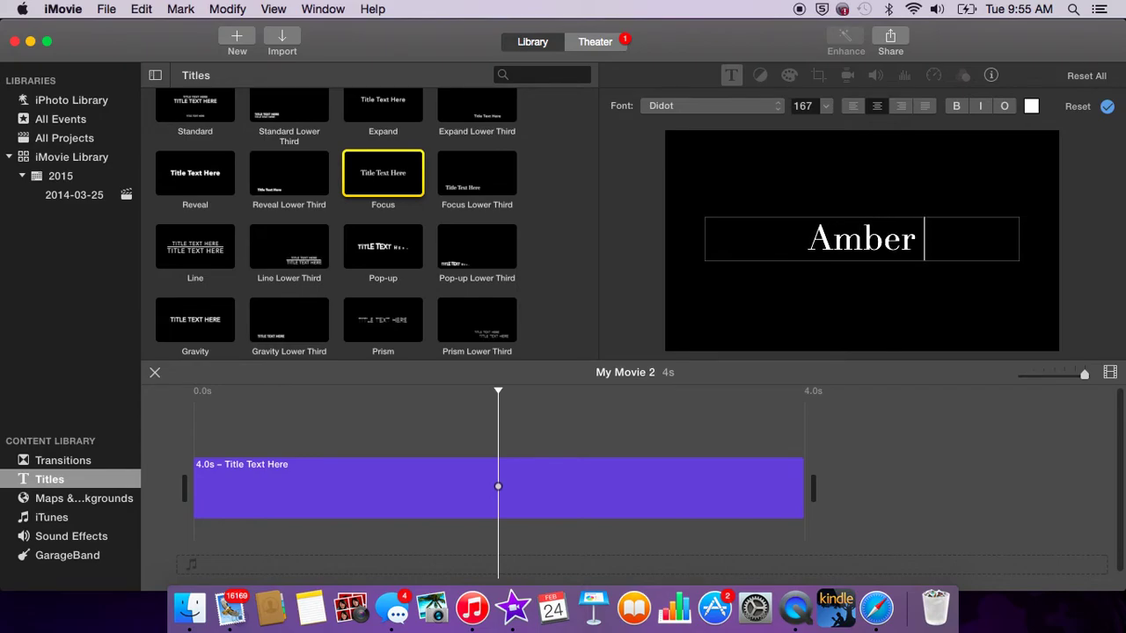
{"action": "type", "text": " V"}
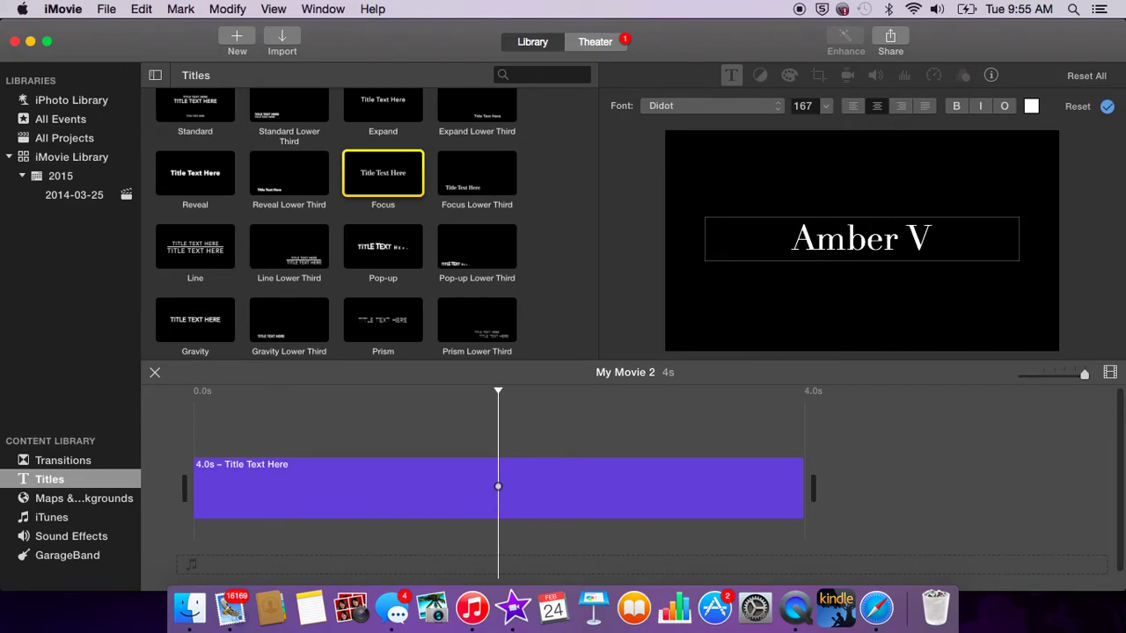
{"action": "type", "text": "oight"}
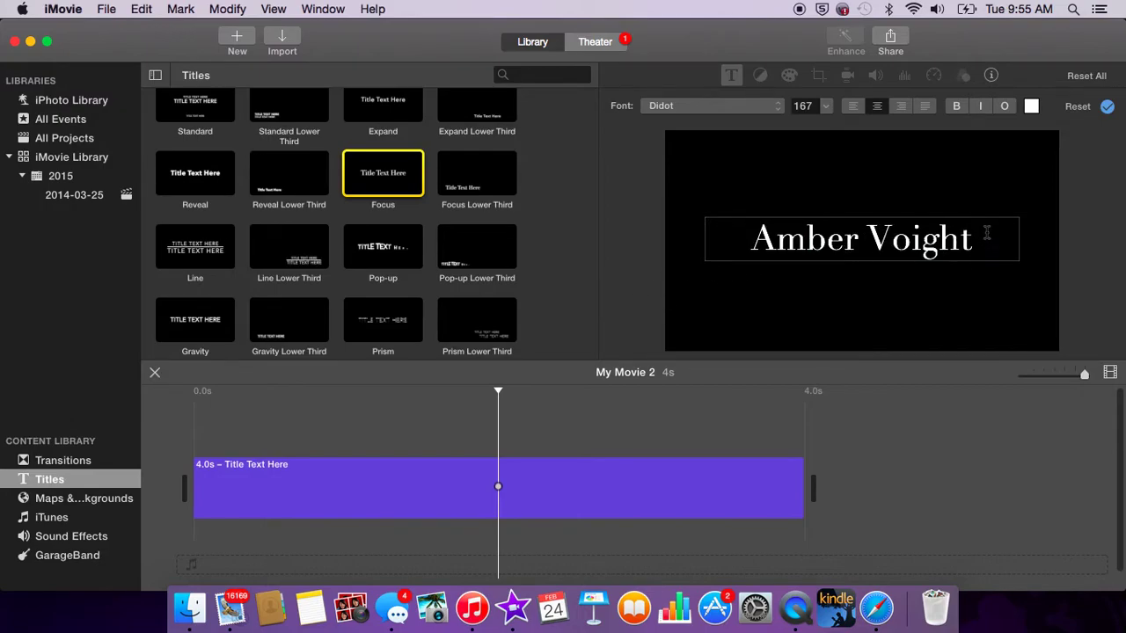
{"action": "left_click_drag", "start_coordinate": [986, 232], "coordinate": [724, 225]}
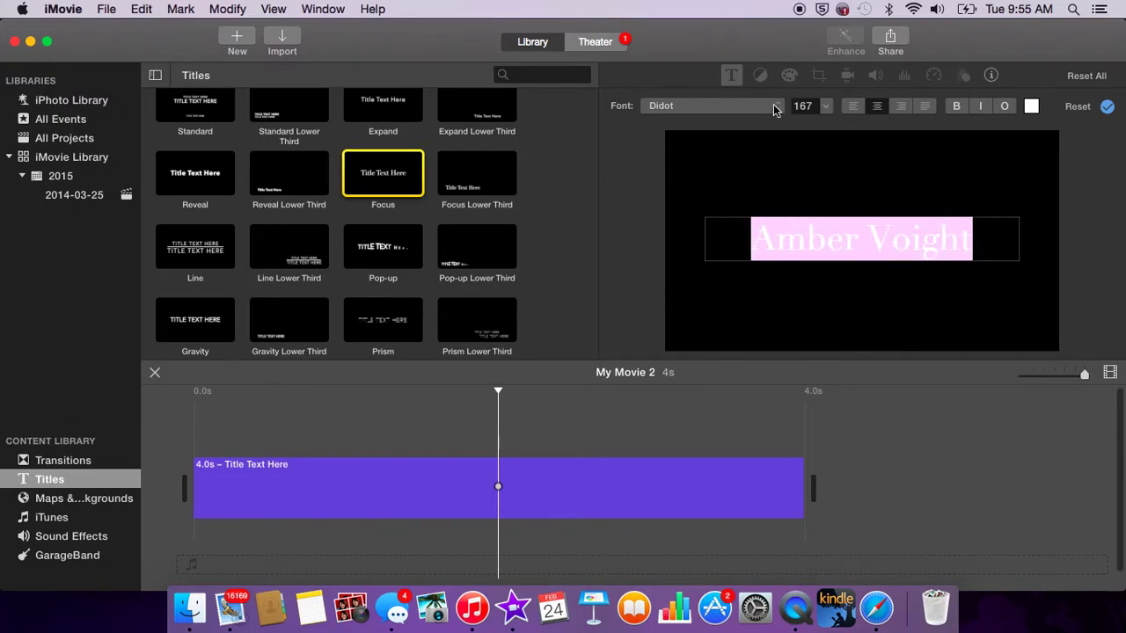
Step: Set the title font to Zapfino and return the playhead to the clip start
{"action": "left_click", "coordinate": [776, 106]}
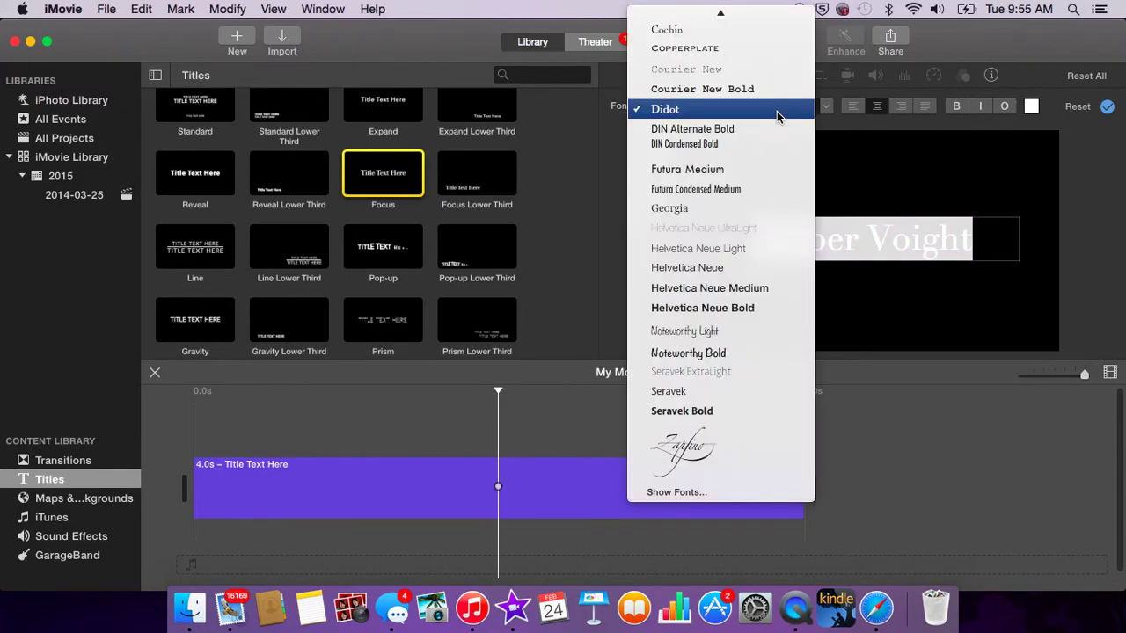
{"action": "left_click", "coordinate": [691, 451]}
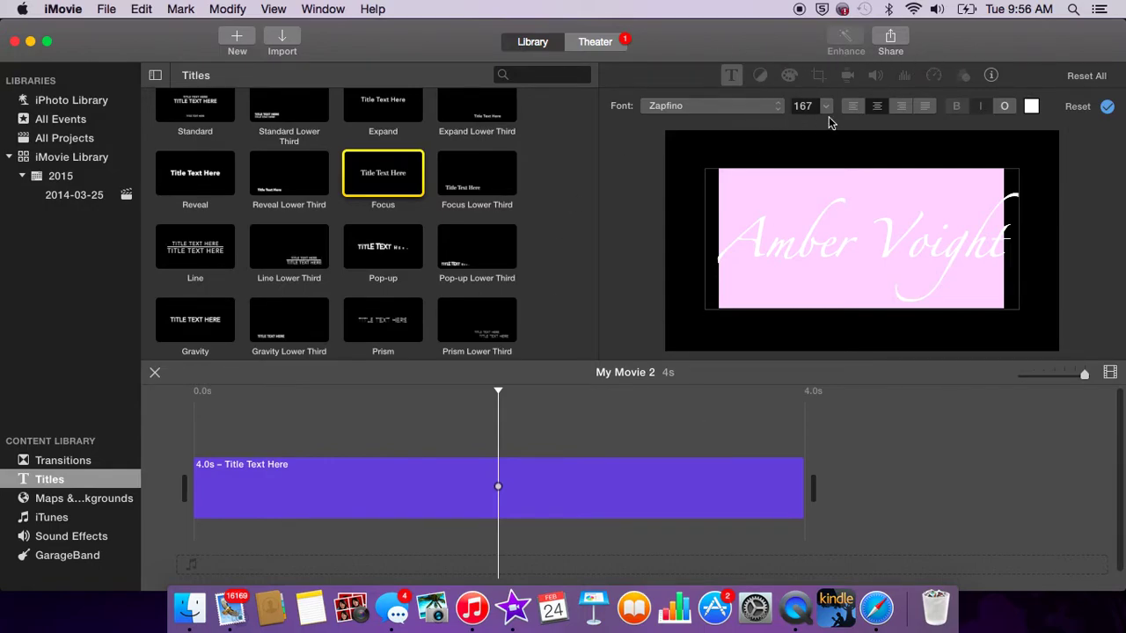
{"action": "left_click", "coordinate": [588, 276]}
{"action": "left_click_drag", "start_coordinate": [496, 390], "coordinate": [192, 402]}
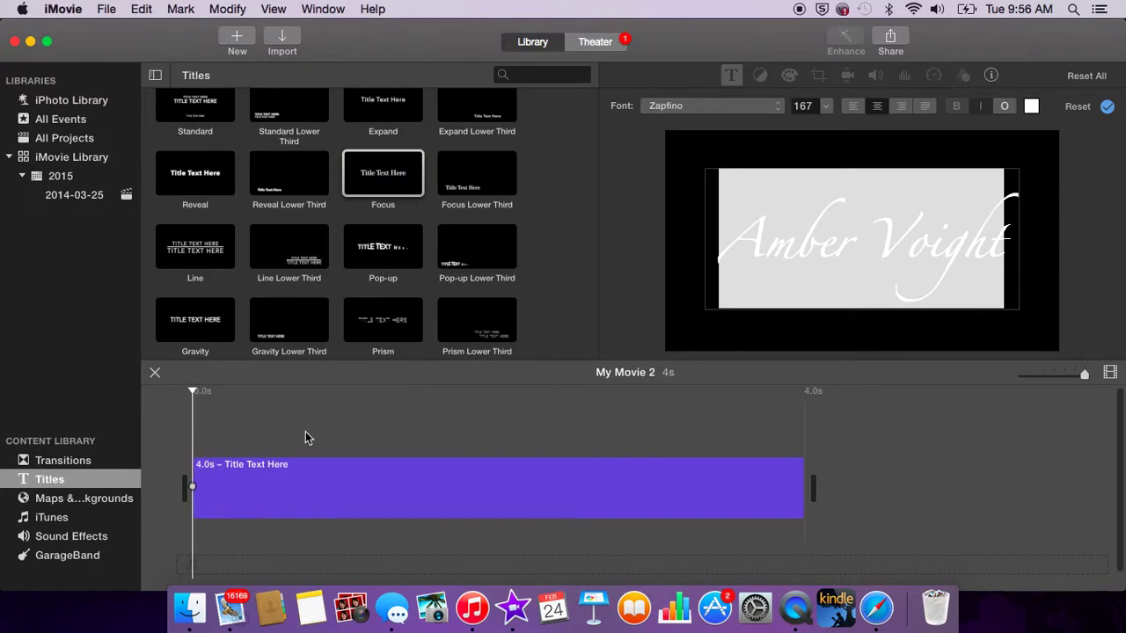
{"action": "left_click", "coordinate": [370, 505]}
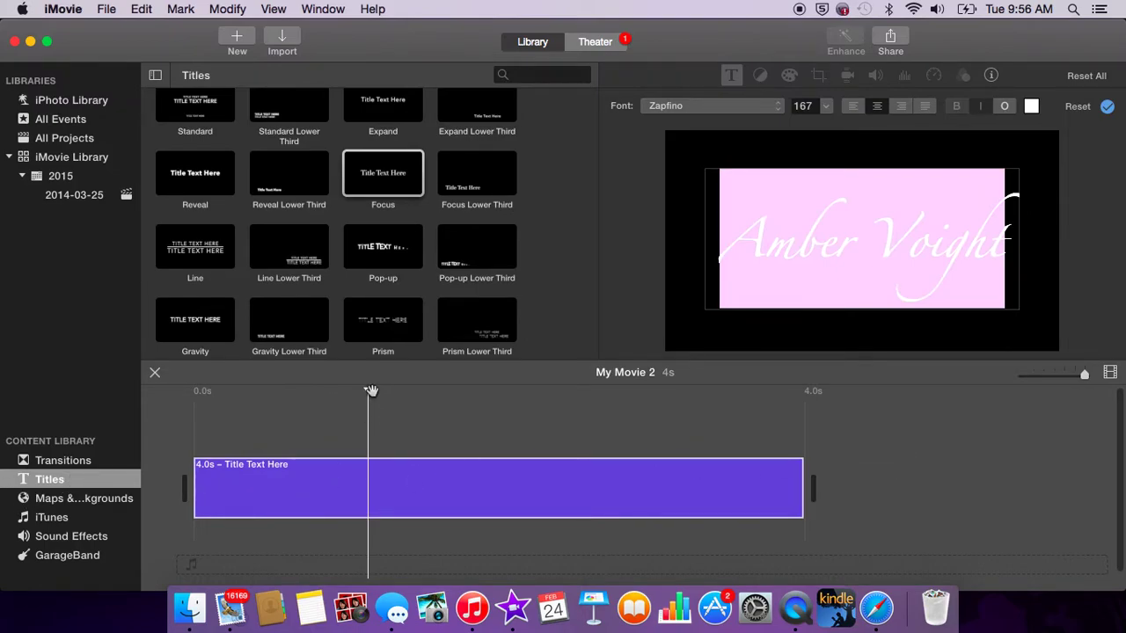
{"action": "left_click_drag", "start_coordinate": [370, 391], "coordinate": [244, 401]}
{"action": "left_click_drag", "start_coordinate": [368, 391], "coordinate": [193, 398]}
{"action": "left_click", "coordinate": [863, 334]}
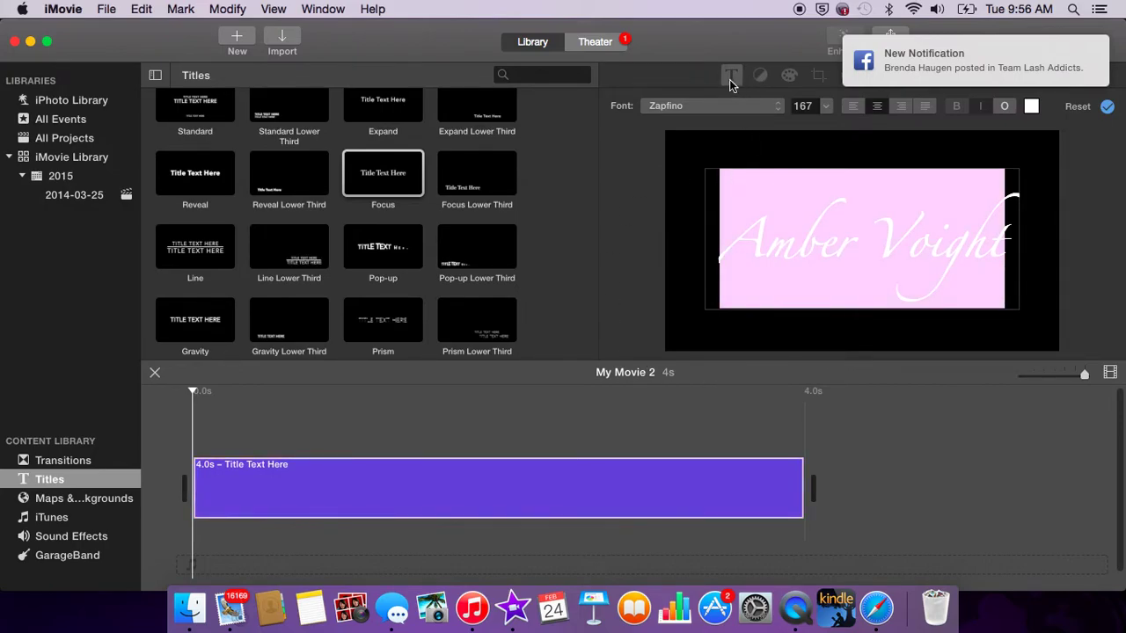
Step: Play the title clip in the viewer and reopen its placeholder text for editing
{"action": "left_click", "coordinate": [734, 76]}
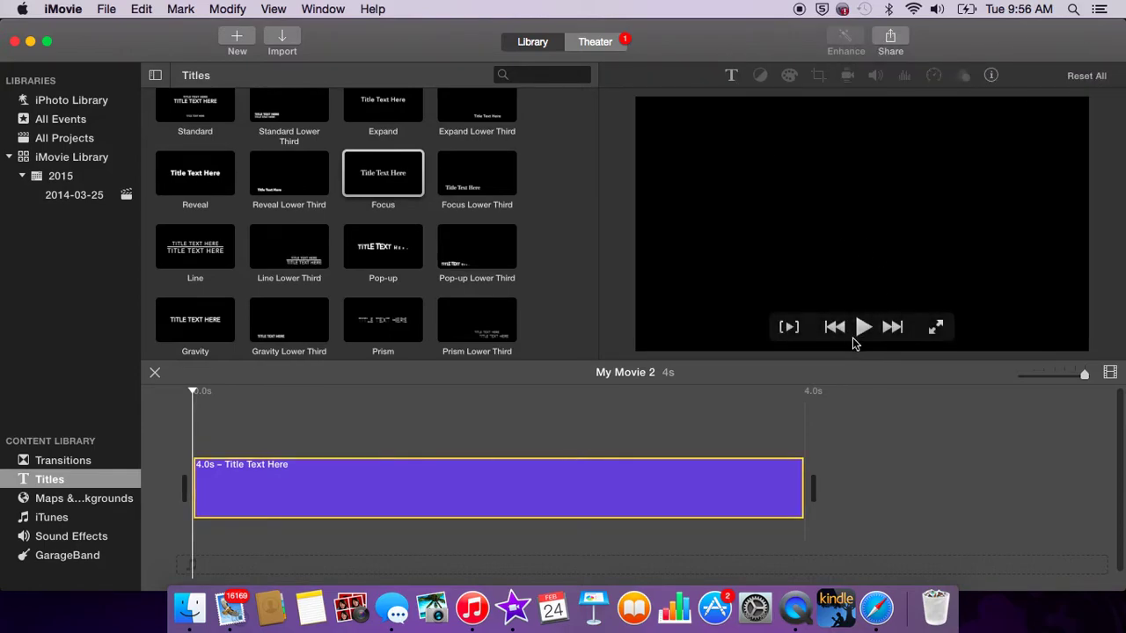
{"action": "left_click", "coordinate": [864, 327]}
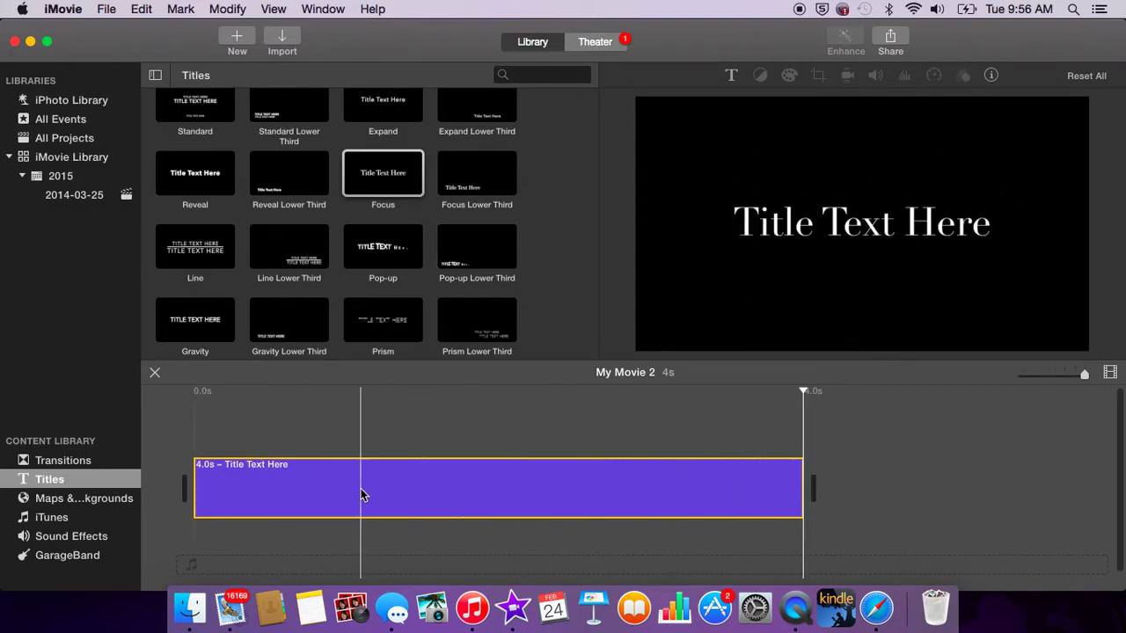
{"action": "left_click", "coordinate": [272, 472]}
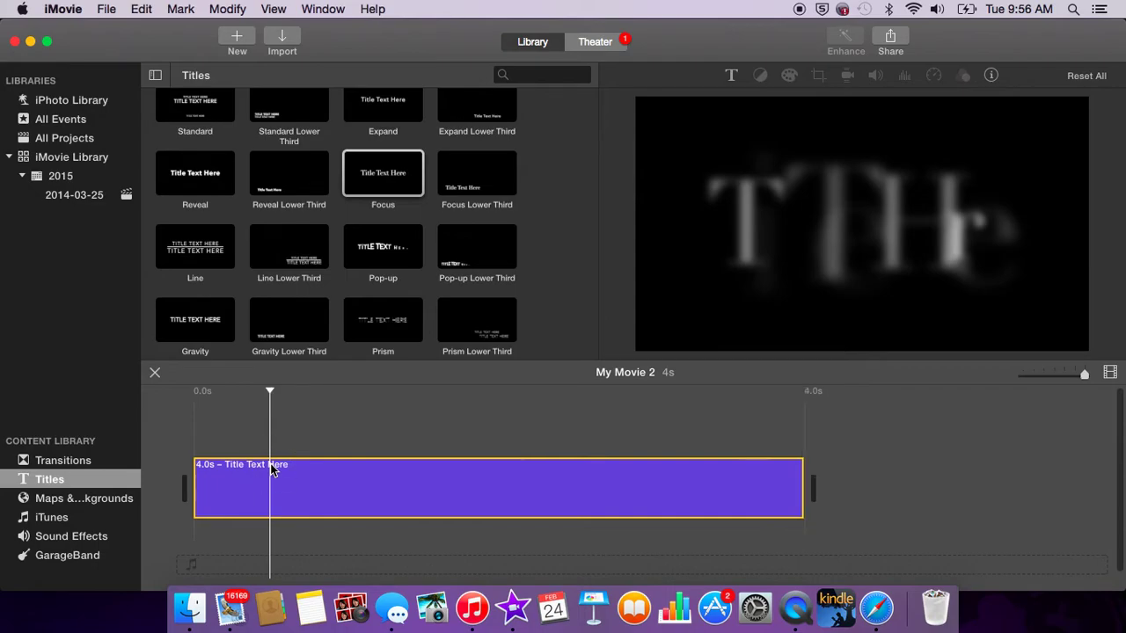
{"action": "left_click", "coordinate": [299, 489]}
{"action": "left_click", "coordinate": [299, 489]}
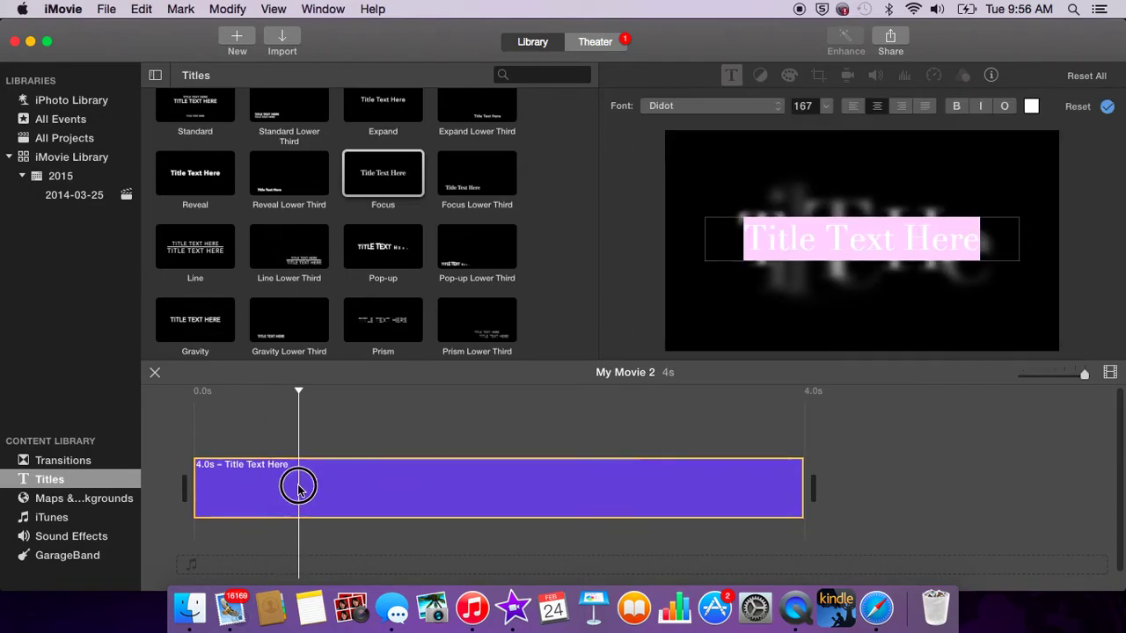
Step: Retype the title as the person's full name, commit it, and preview the 4.0s animation
{"action": "left_click", "coordinate": [860, 244]}
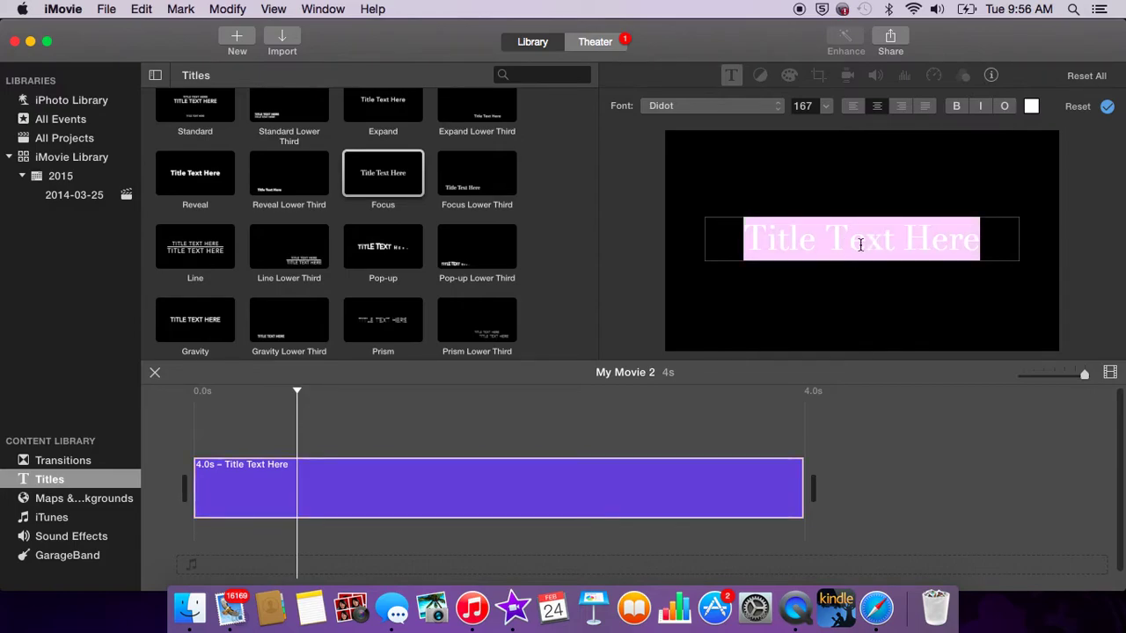
{"action": "type", "text": "Am"}
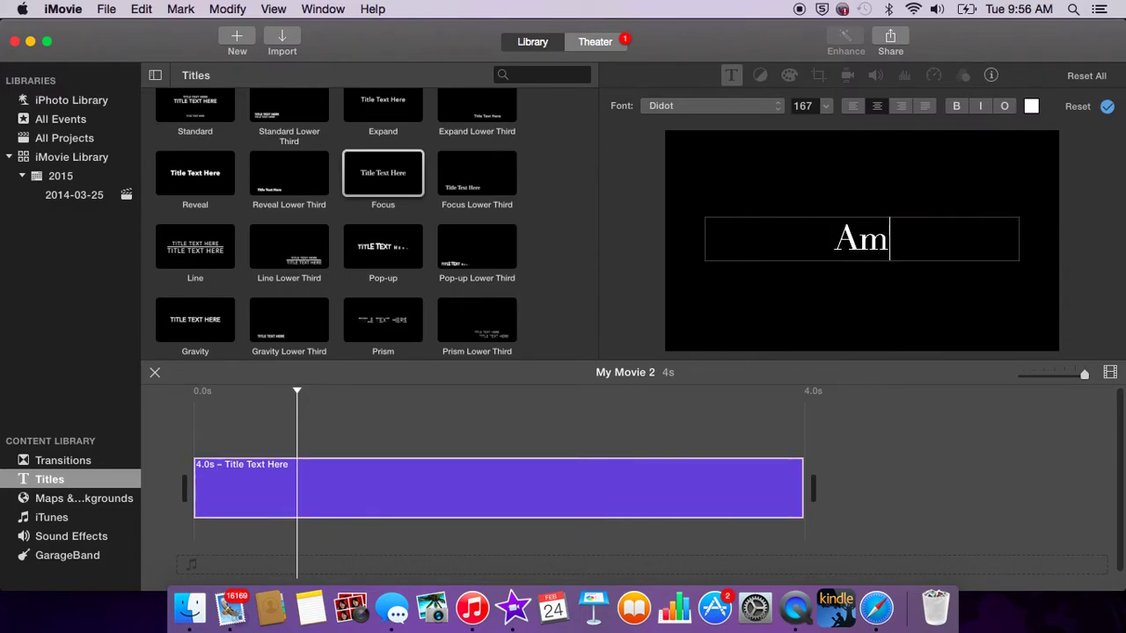
{"action": "type", "text": "ber "}
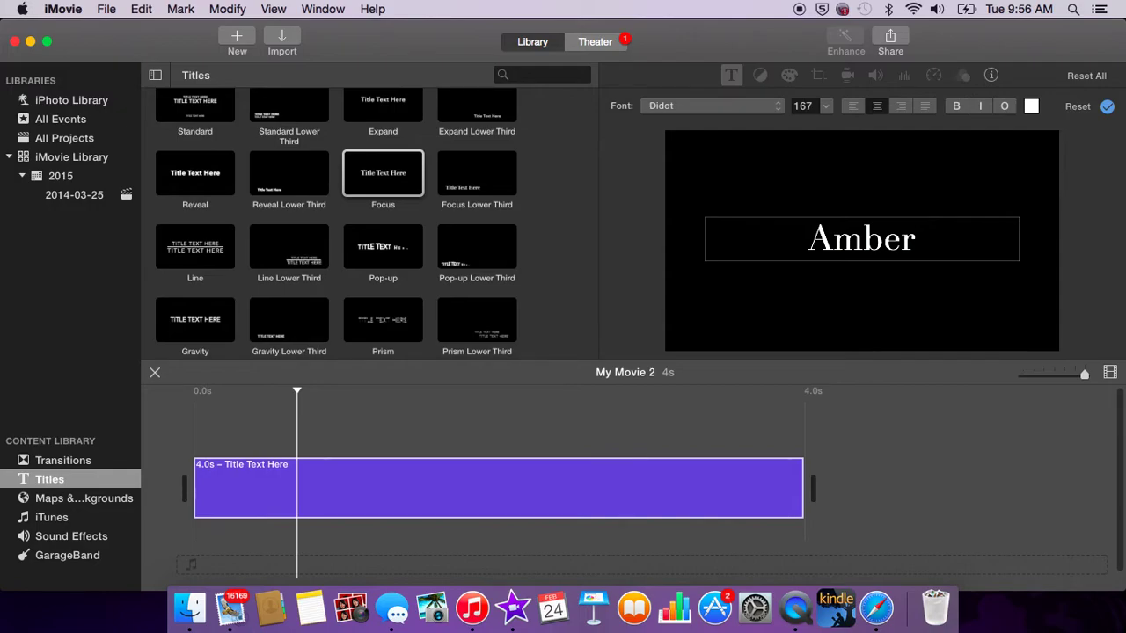
{"action": "type", "text": "Voight"}
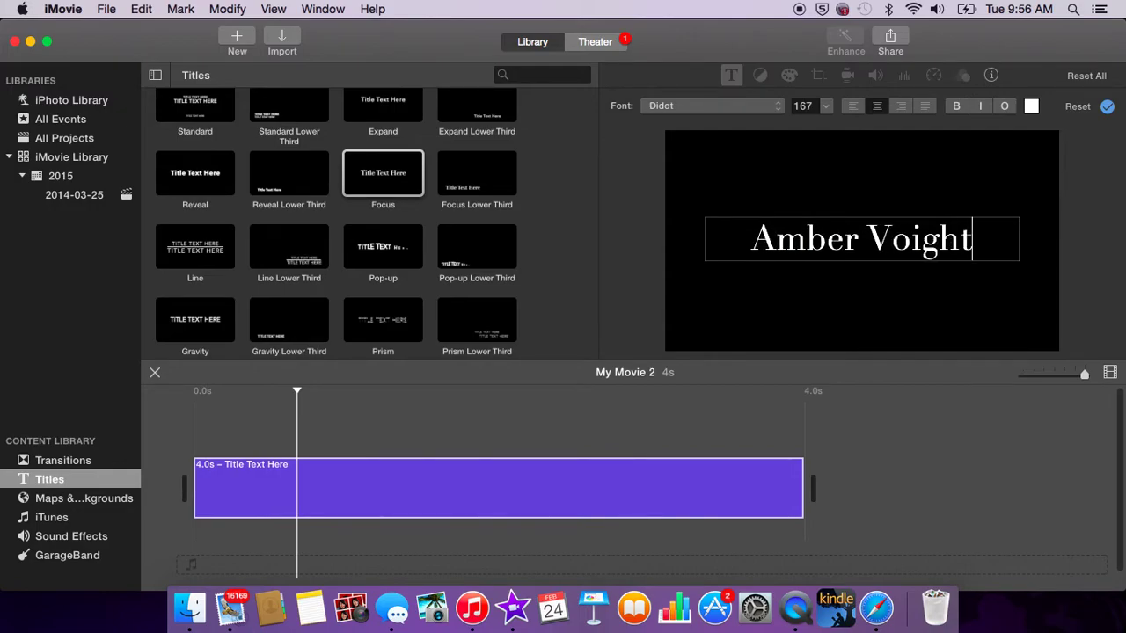
{"action": "left_click", "coordinate": [640, 299]}
{"action": "left_click", "coordinate": [636, 484]}
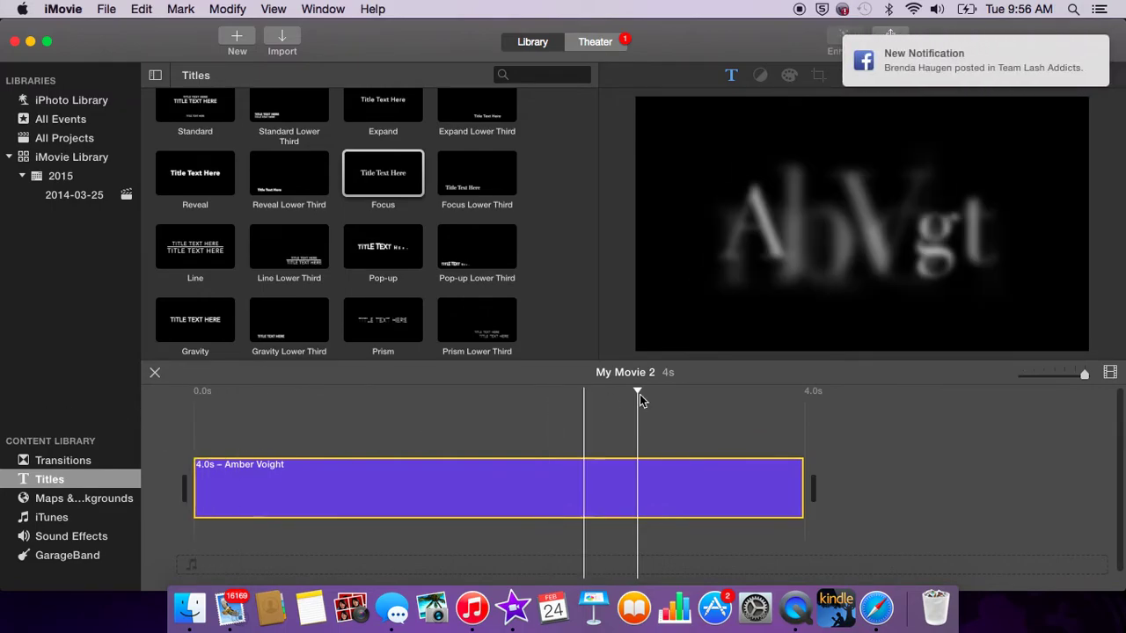
{"action": "left_click_drag", "start_coordinate": [640, 393], "coordinate": [193, 390]}
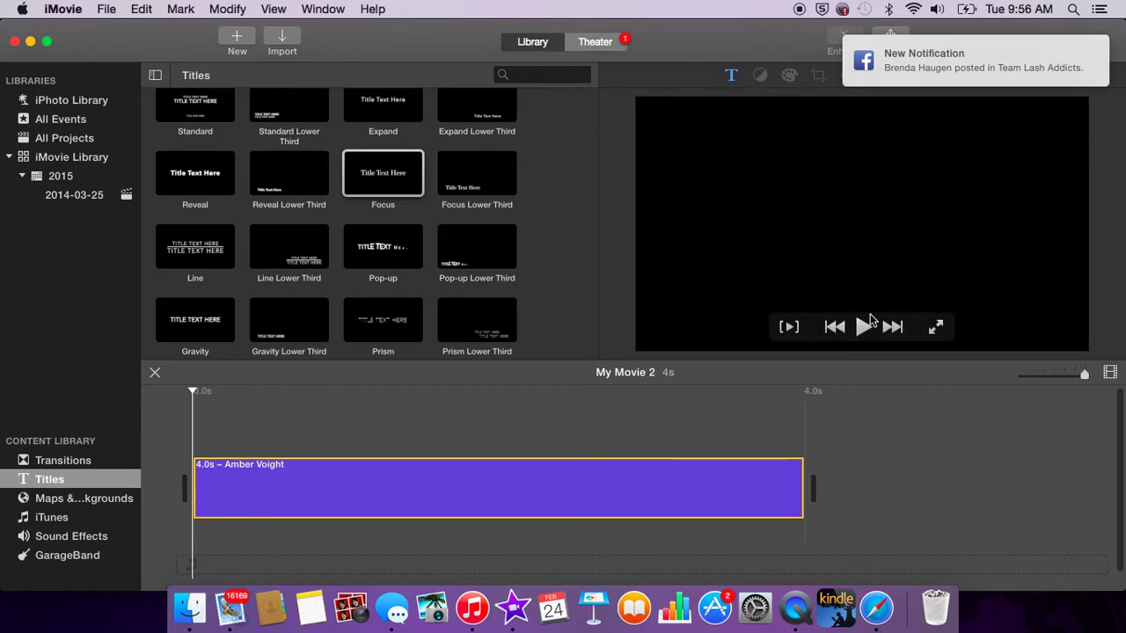
{"action": "left_click", "coordinate": [863, 327]}
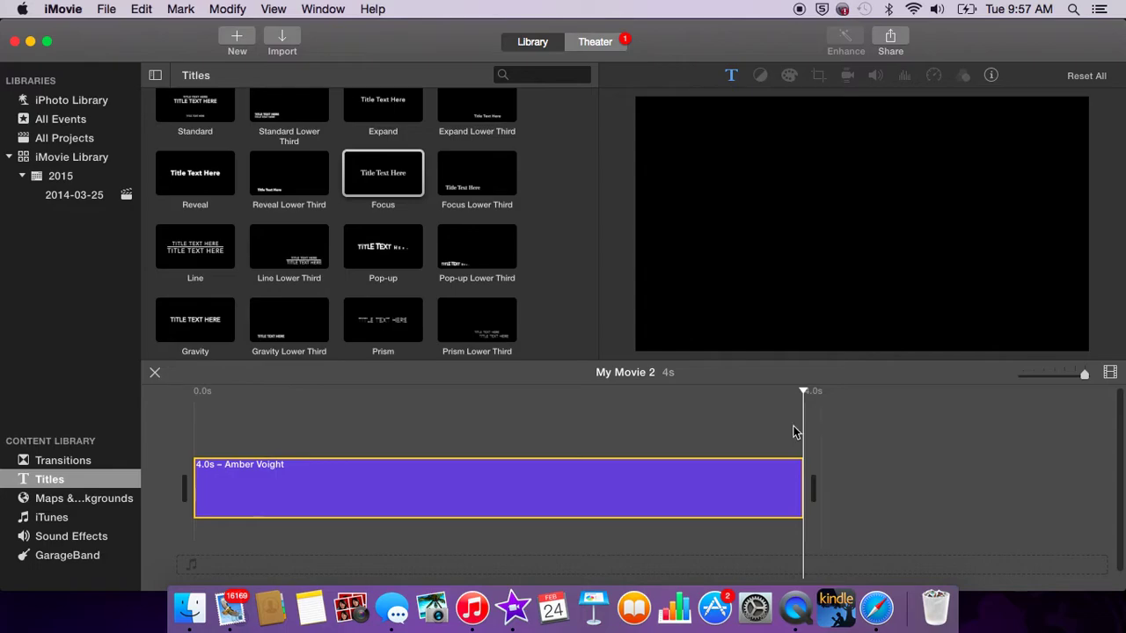
Step: Drop an Organic Main title onto the name clip, then delete it again
{"action": "scroll", "coordinate": [363, 226], "scroll_direction": "up", "scroll_amount": 3}
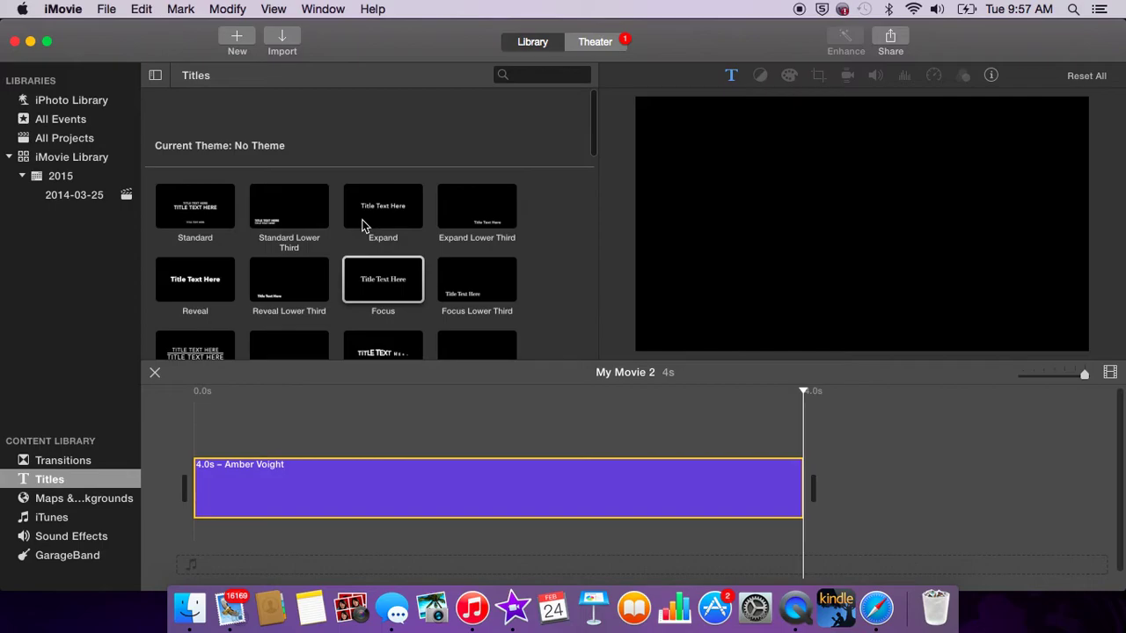
{"action": "scroll", "coordinate": [362, 226], "scroll_direction": "down", "scroll_amount": 1}
{"action": "scroll", "coordinate": [362, 226], "scroll_direction": "down", "scroll_amount": 1}
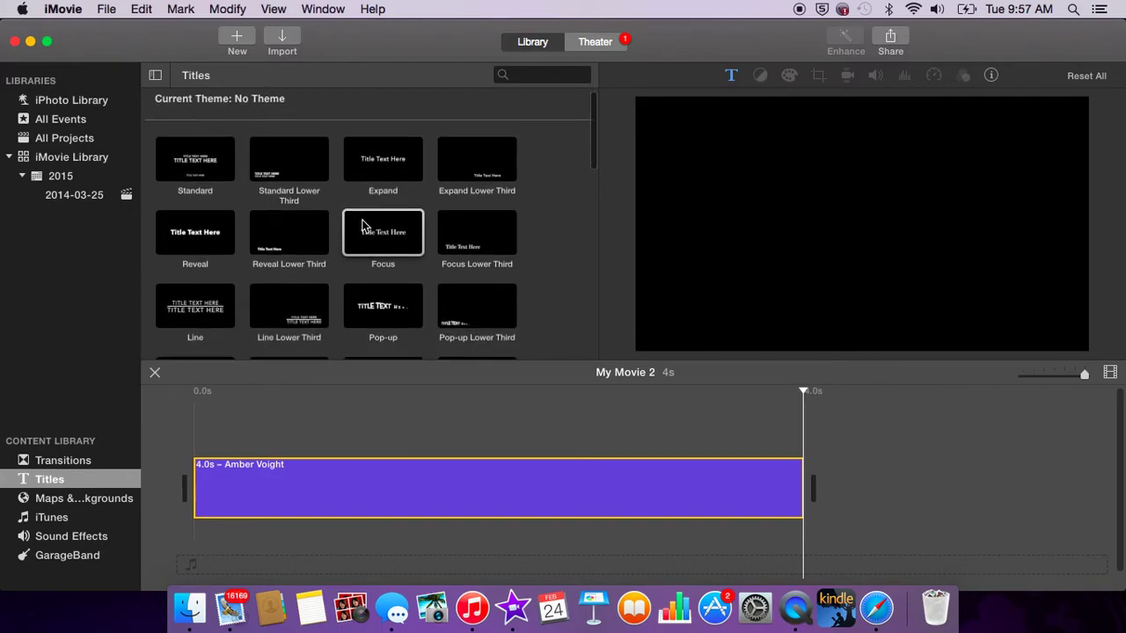
{"action": "scroll", "coordinate": [363, 225], "scroll_direction": "down", "scroll_amount": 5}
{"action": "scroll", "coordinate": [363, 226], "scroll_direction": "down", "scroll_amount": 1}
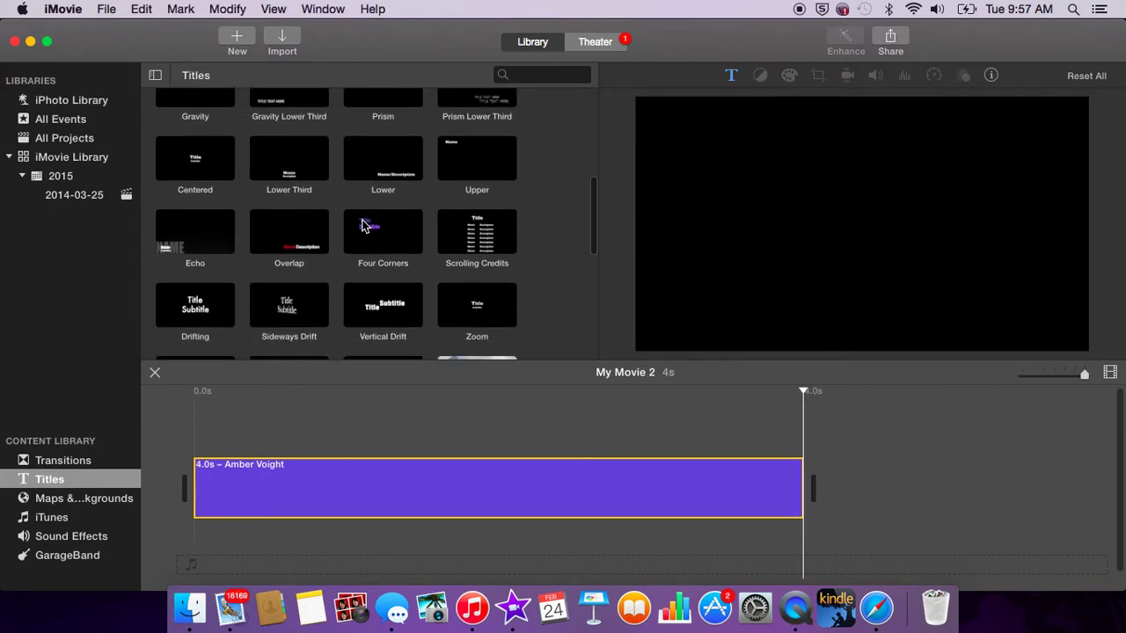
{"action": "scroll", "coordinate": [362, 226], "scroll_direction": "down", "scroll_amount": 4}
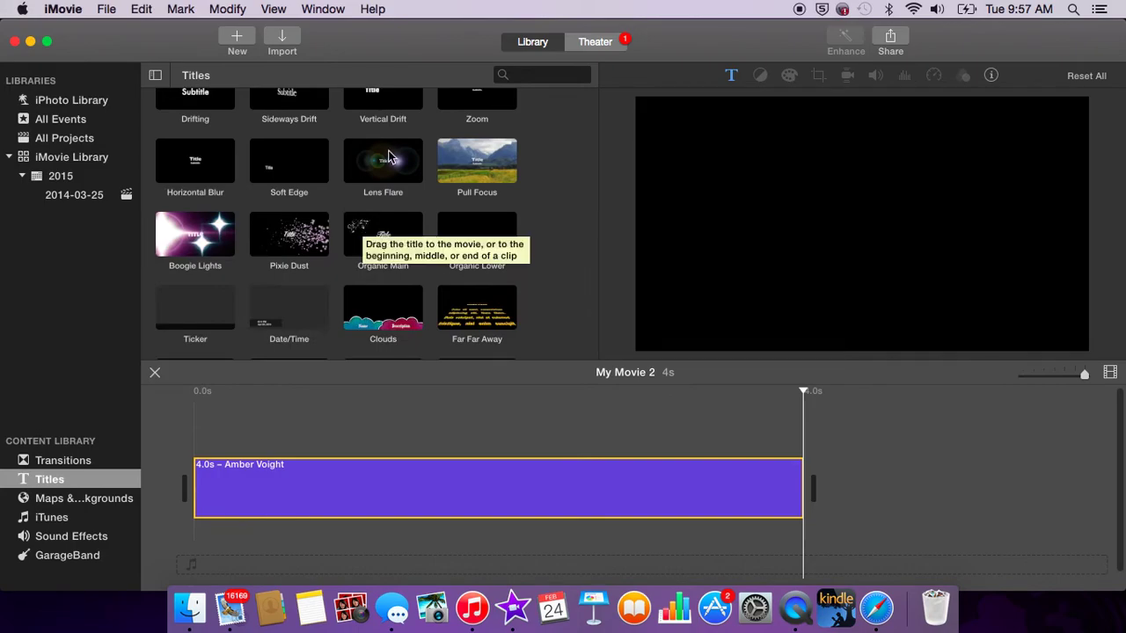
{"action": "left_click", "coordinate": [396, 245]}
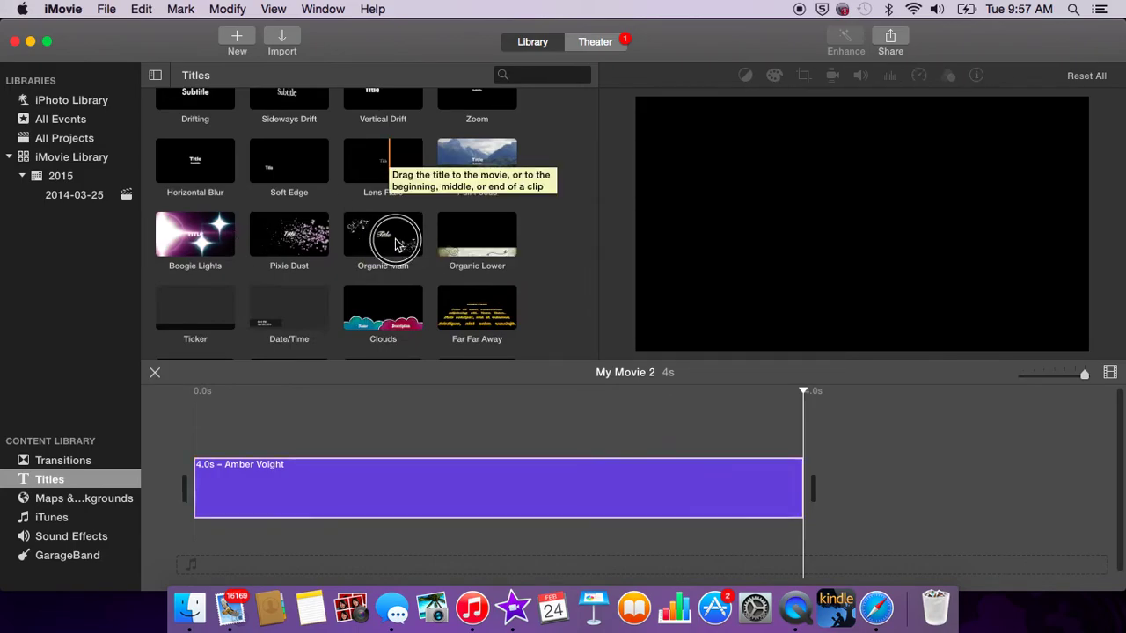
{"action": "mouse_move", "coordinate": [396, 245]}
{"action": "left_mouse_down"}
{"action": "mouse_move", "coordinate": [237, 463]}
{"action": "mouse_move", "coordinate": [197, 443]}
{"action": "left_mouse_up"}
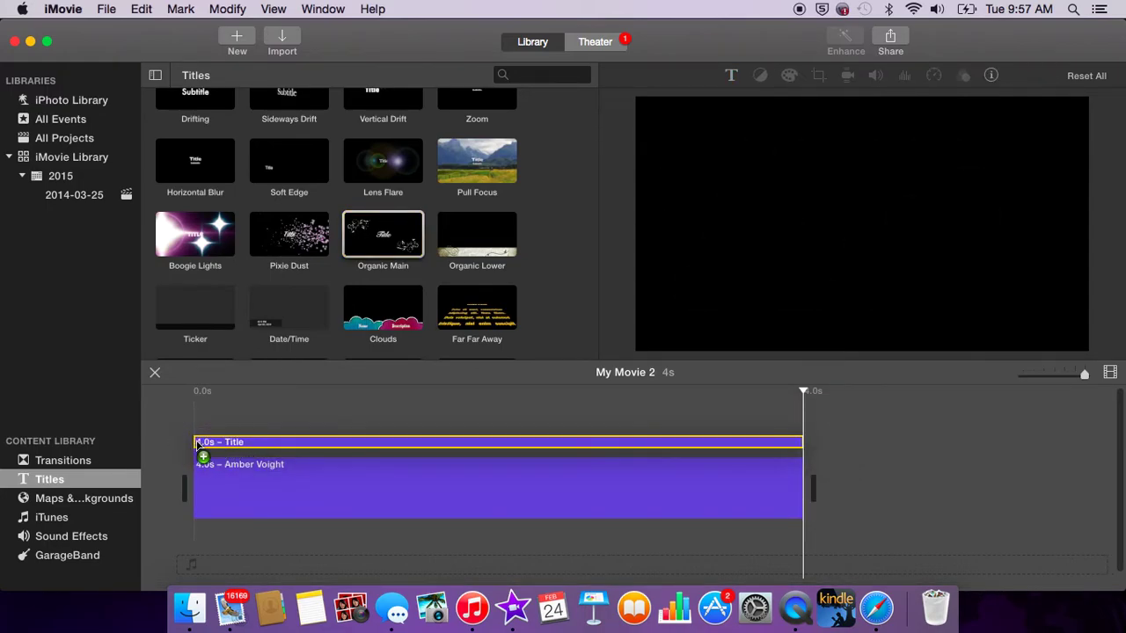
{"action": "left_click", "coordinate": [241, 446]}
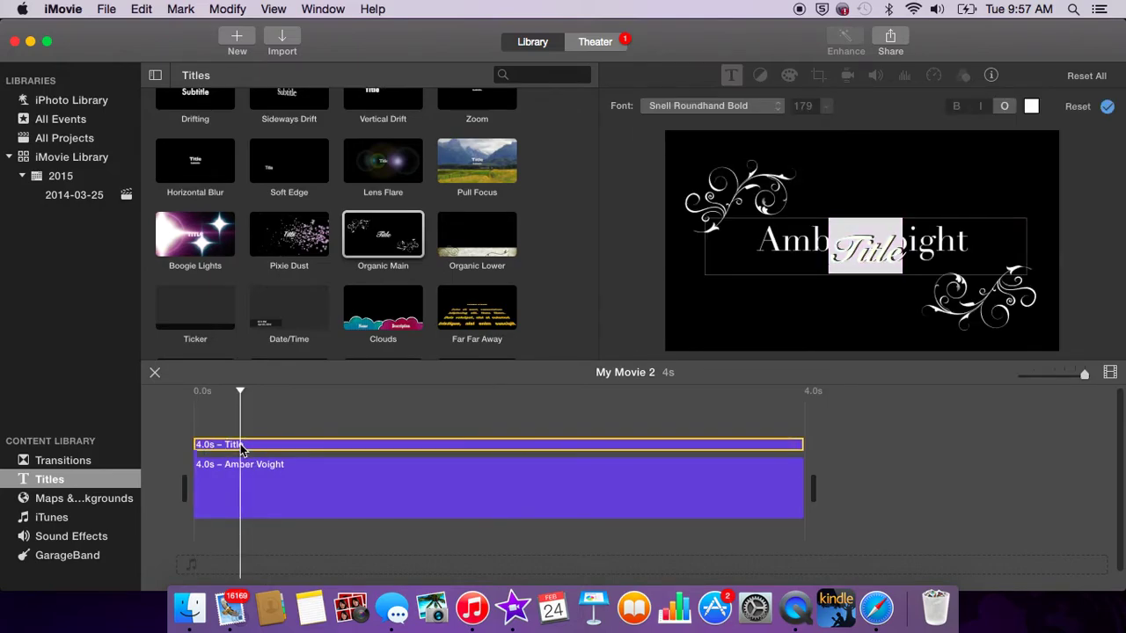
{"action": "key", "text": "Delete"}
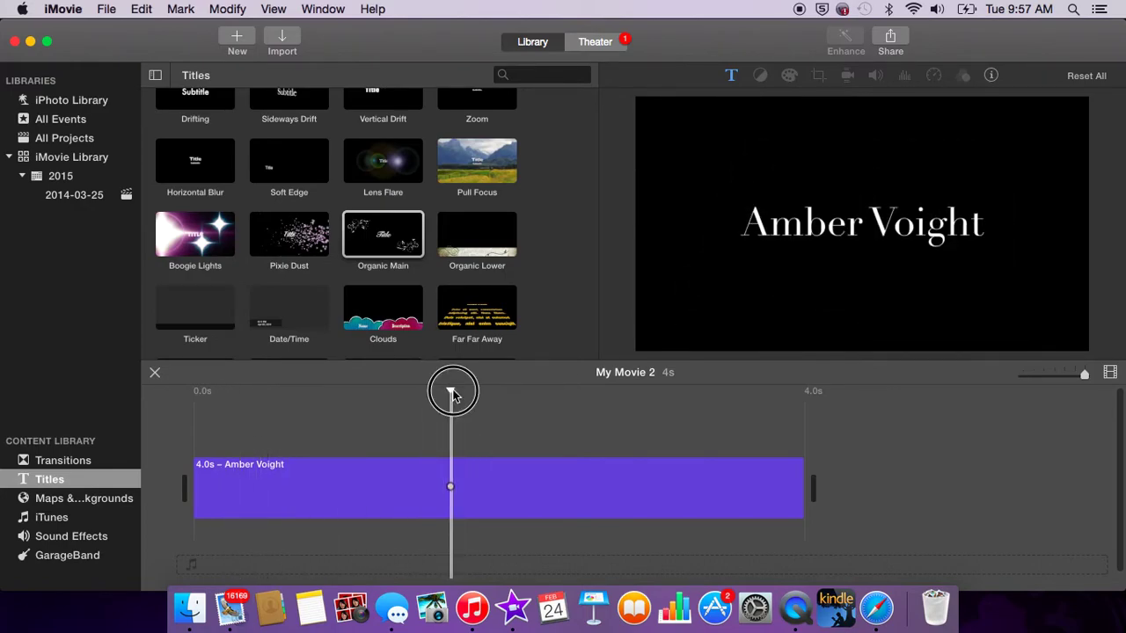
Step: Place the Organic Main title over the name clip and delete its placeholder word Title
{"action": "left_click_drag", "start_coordinate": [452, 391], "coordinate": [191, 404]}
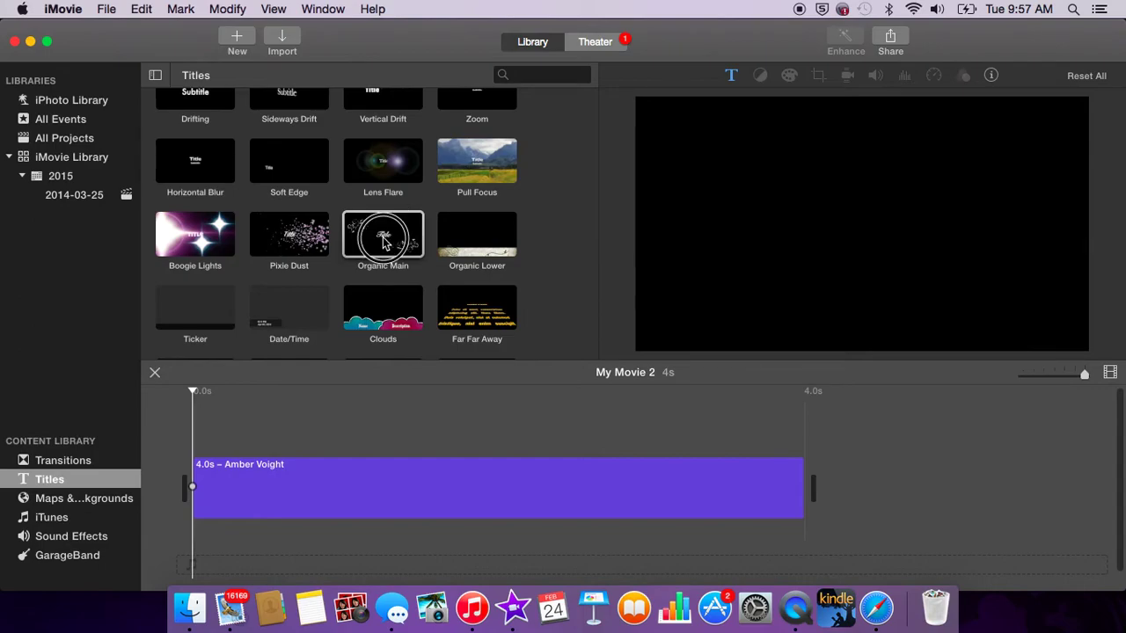
{"action": "left_click_drag", "start_coordinate": [383, 241], "coordinate": [202, 428]}
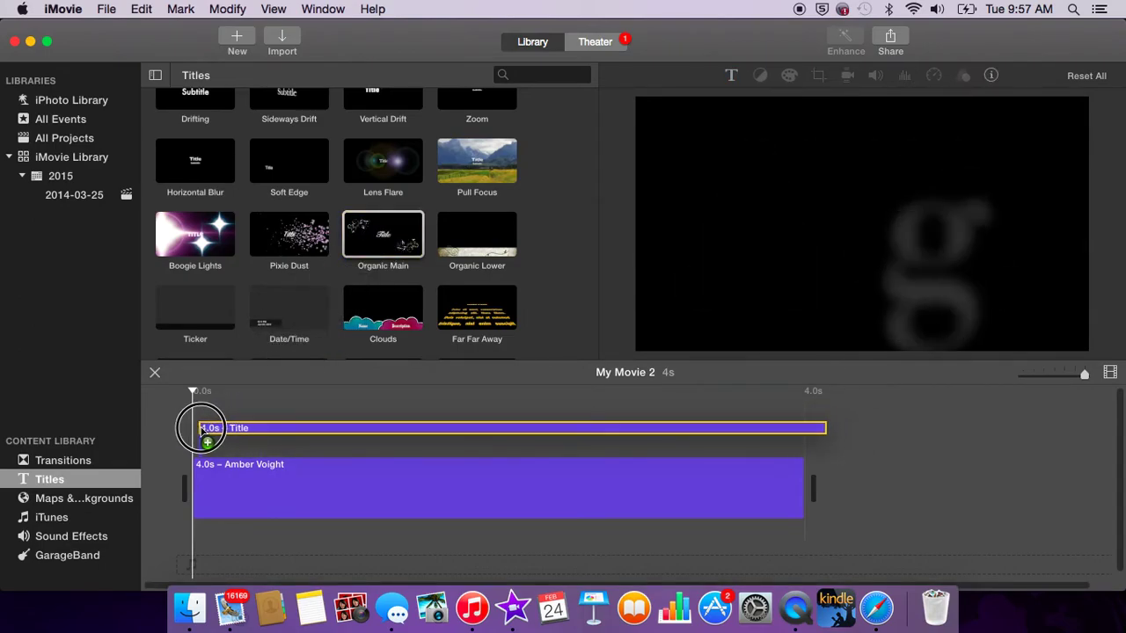
{"action": "left_click_drag", "start_coordinate": [202, 428], "coordinate": [196, 428]}
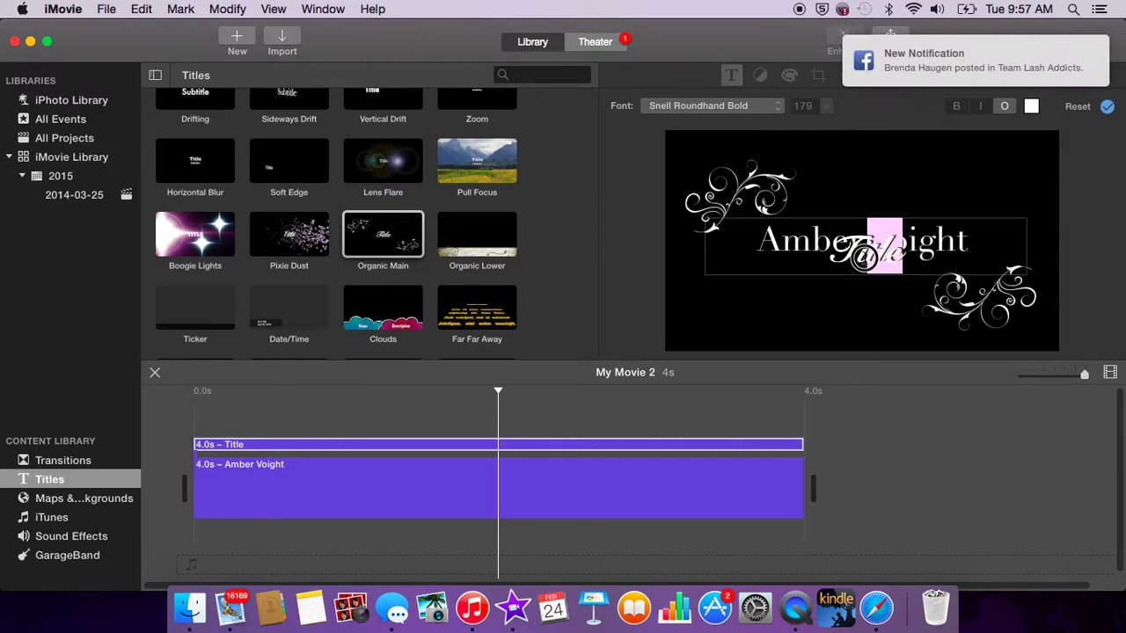
{"action": "left_click_drag", "start_coordinate": [845, 255], "coordinate": [841, 256]}
{"action": "key", "text": "BackSpace"}
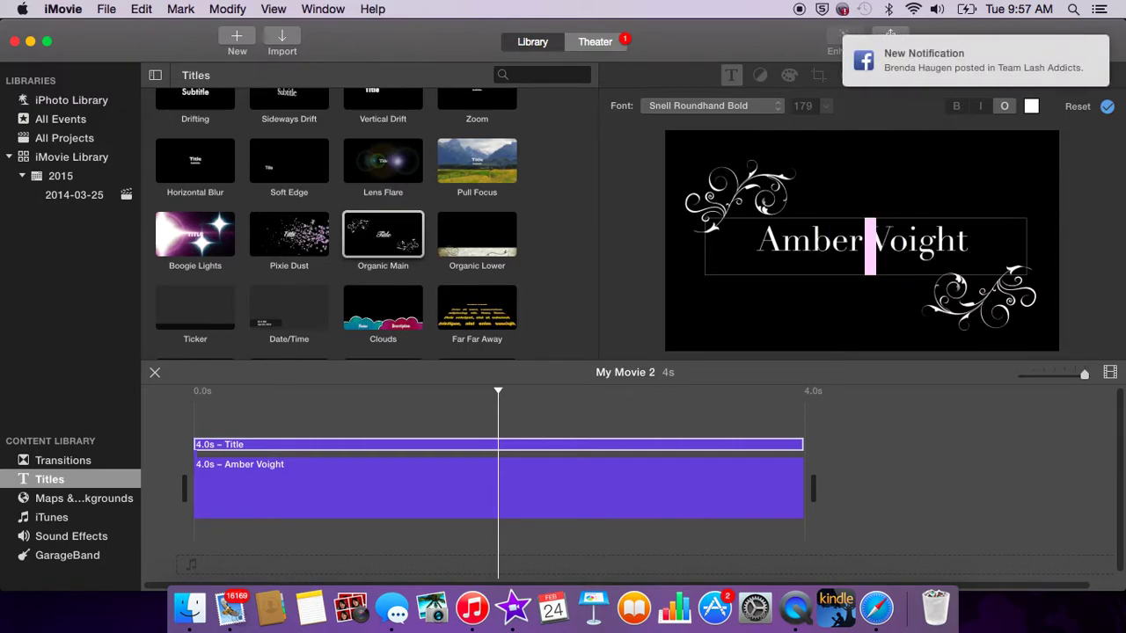
{"action": "left_click", "coordinate": [827, 472]}
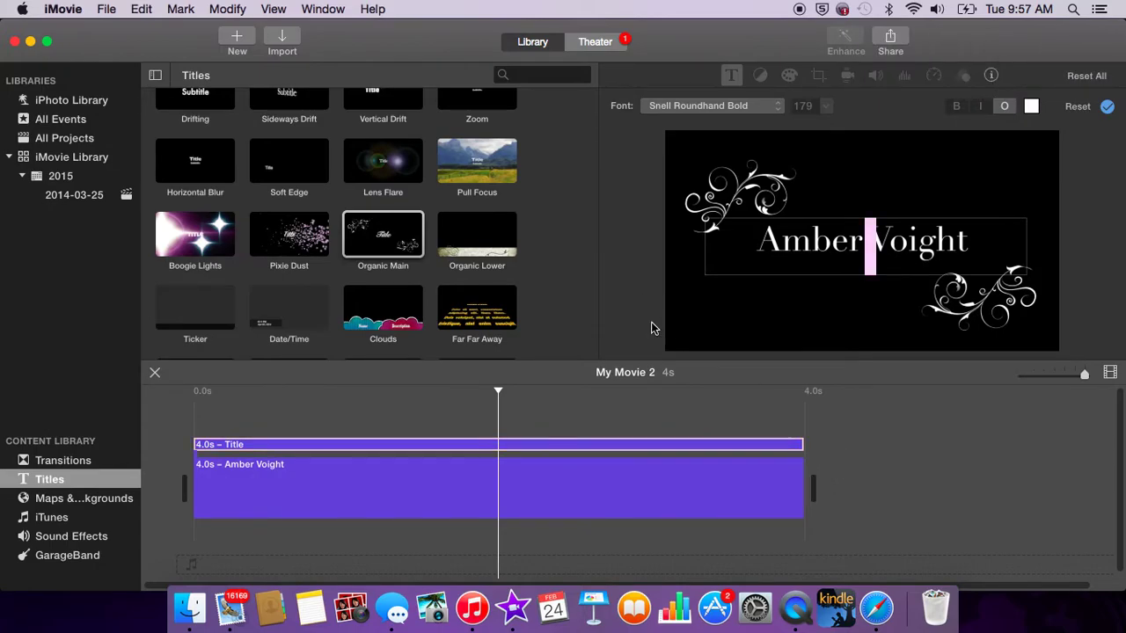
{"action": "left_click", "coordinate": [390, 392]}
{"action": "left_click_drag", "start_coordinate": [497, 391], "coordinate": [192, 389]}
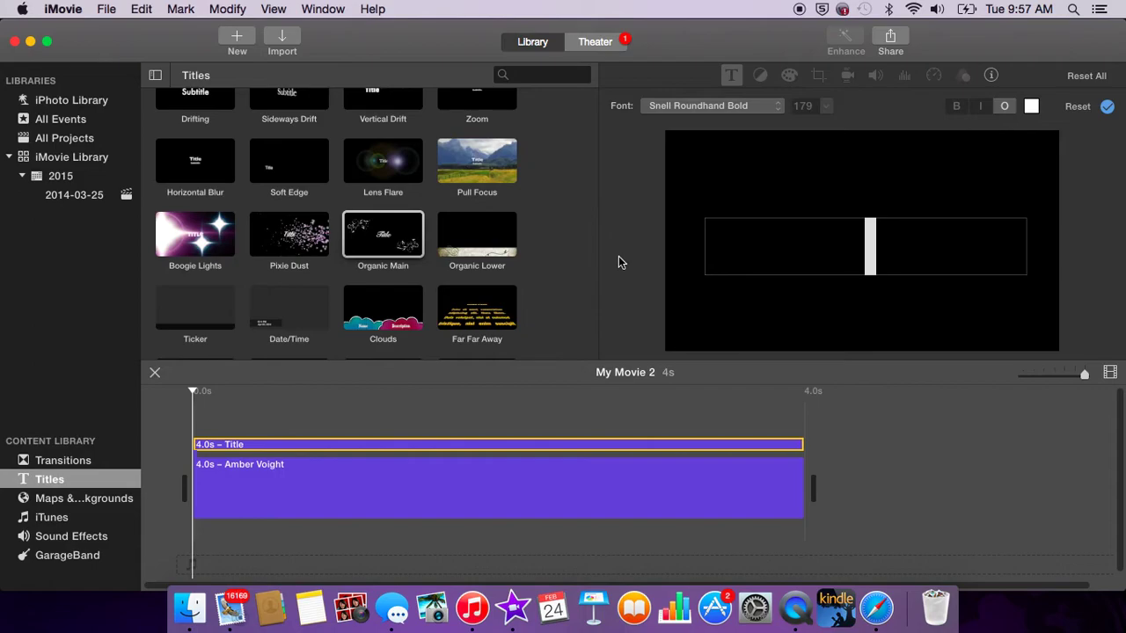
{"action": "left_click", "coordinate": [734, 78]}
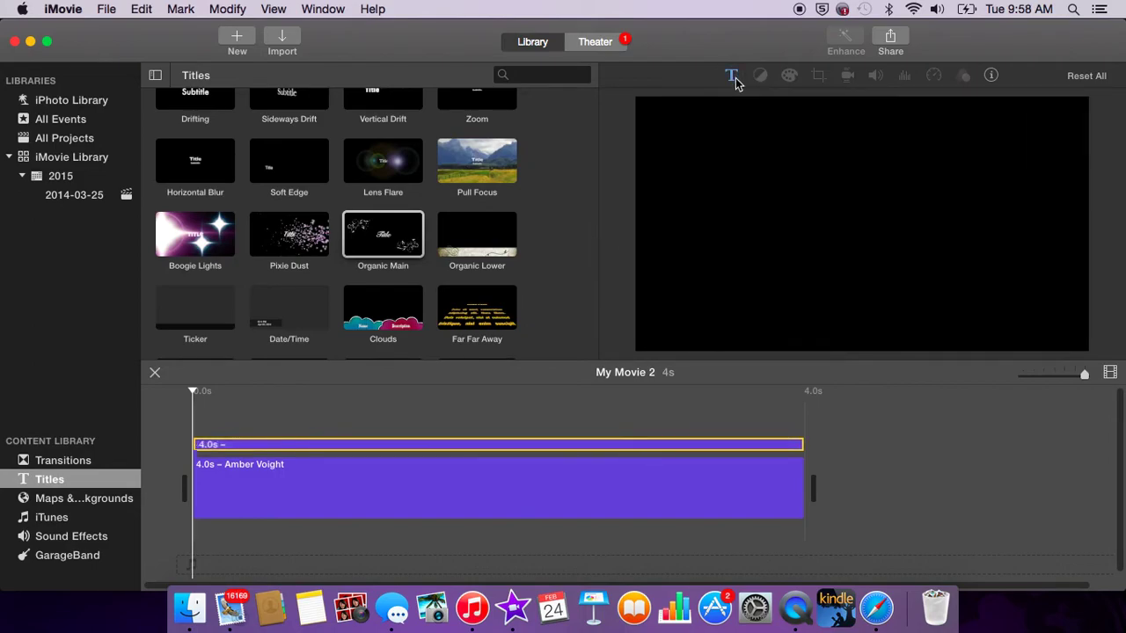
{"action": "left_click", "coordinate": [460, 439]}
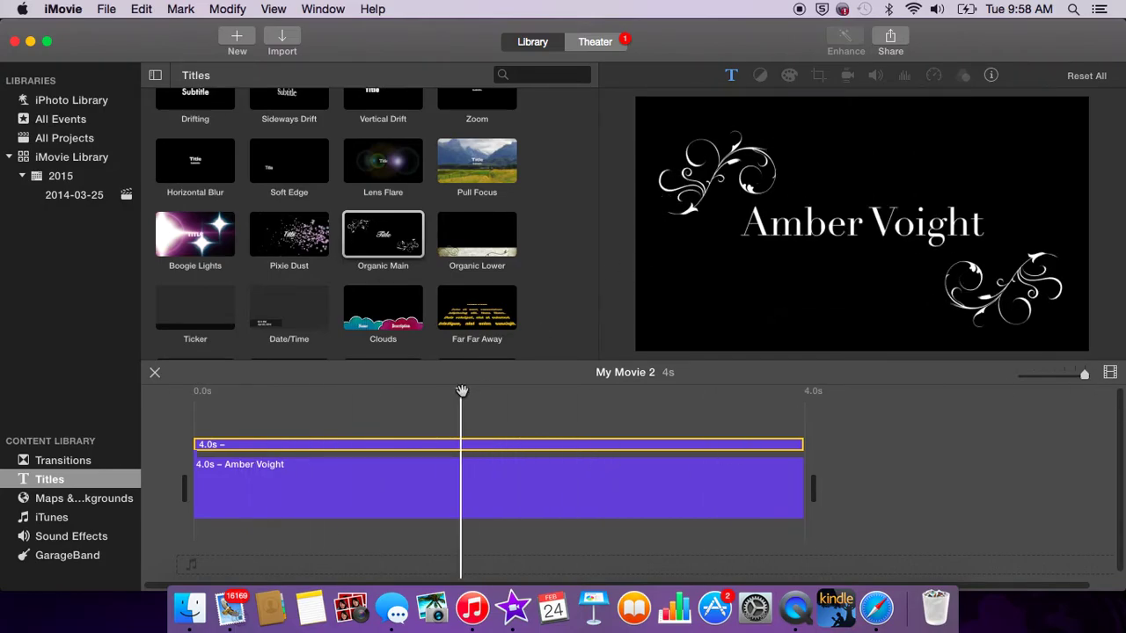
{"action": "left_click_drag", "start_coordinate": [461, 392], "coordinate": [183, 395]}
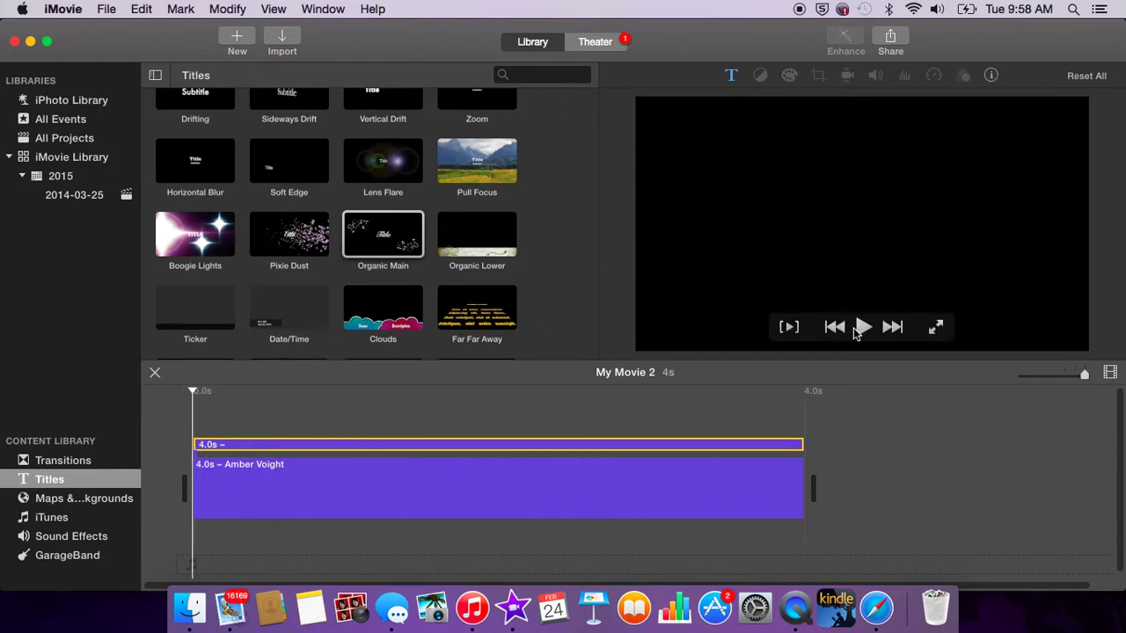
{"action": "left_click", "coordinate": [862, 327]}
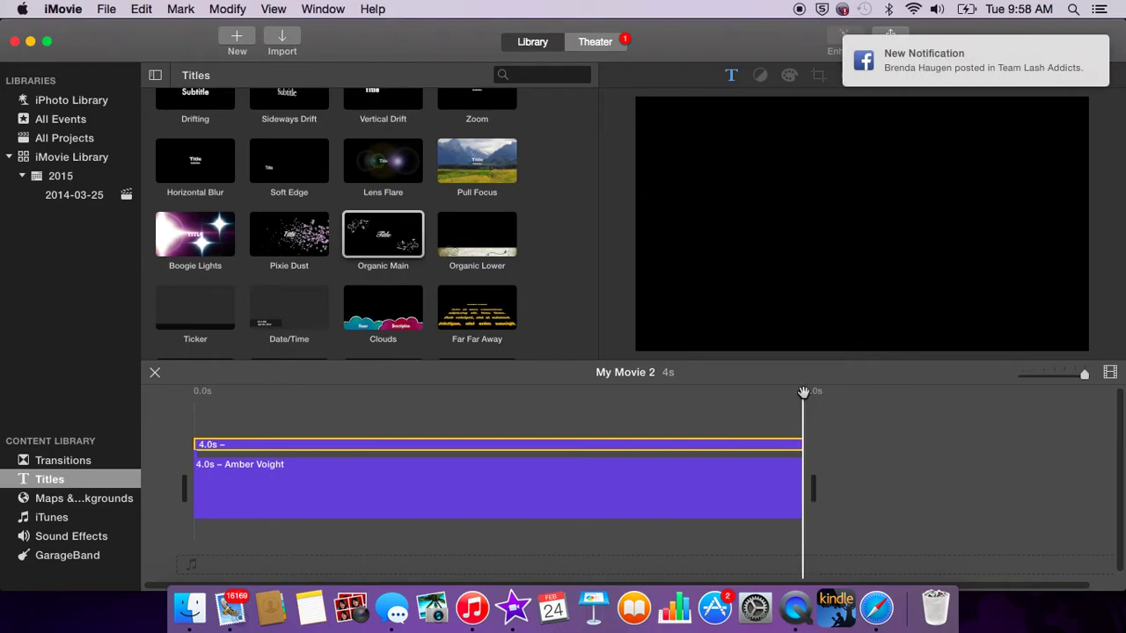
{"action": "left_click_drag", "start_coordinate": [802, 392], "coordinate": [88, 400]}
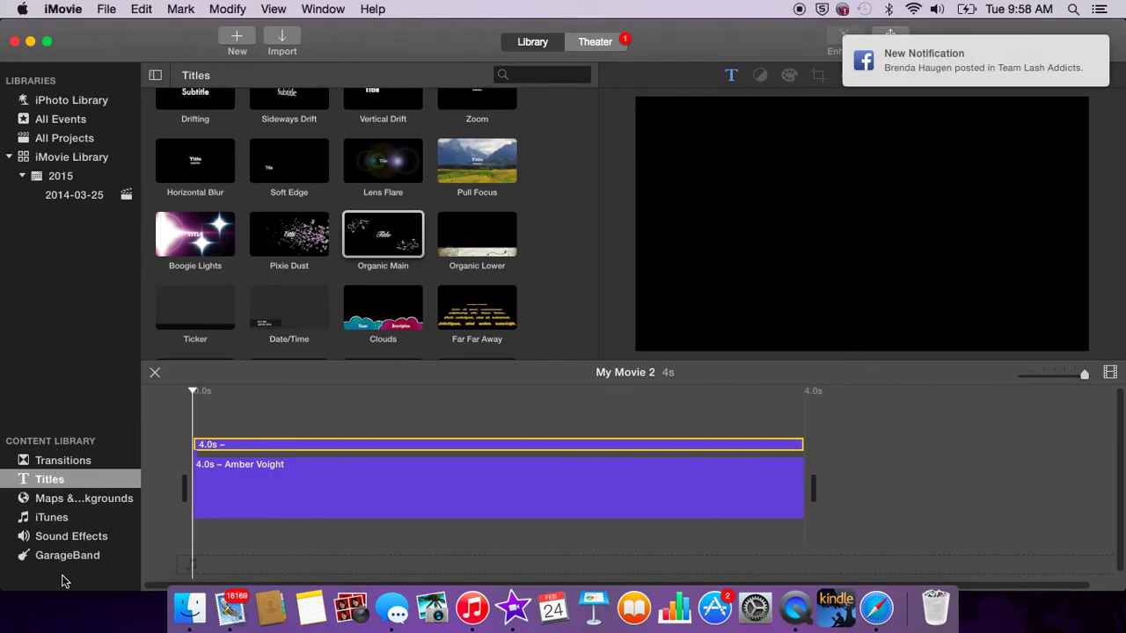
Step: Browse the iTunes and Sound Effects libraries in the Content Library
{"action": "left_click", "coordinate": [58, 527]}
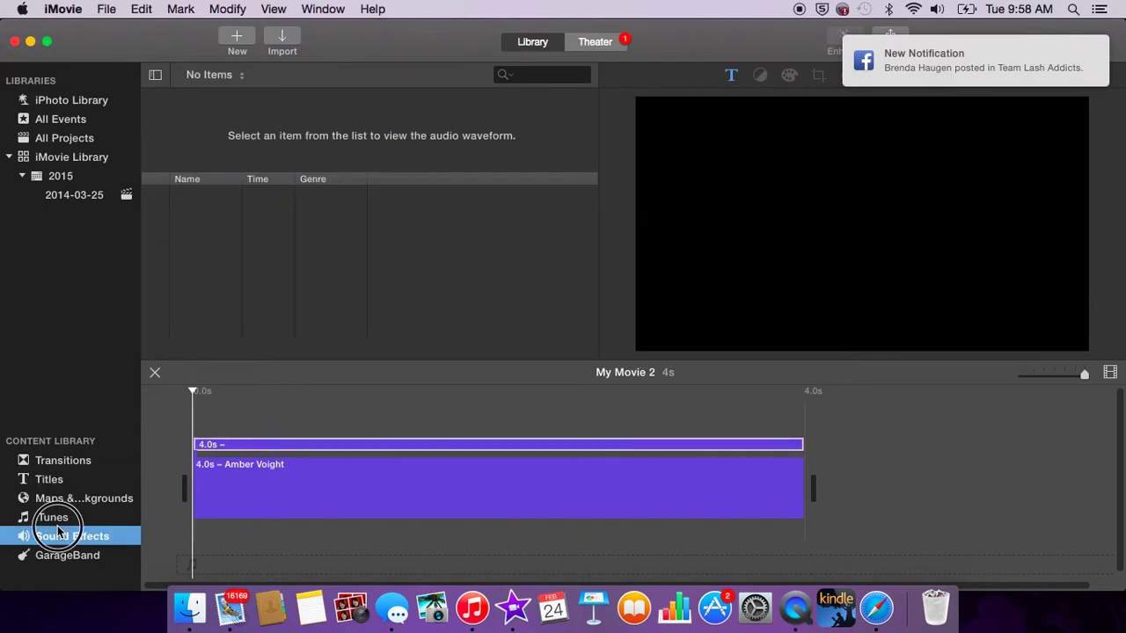
{"action": "left_click", "coordinate": [58, 519]}
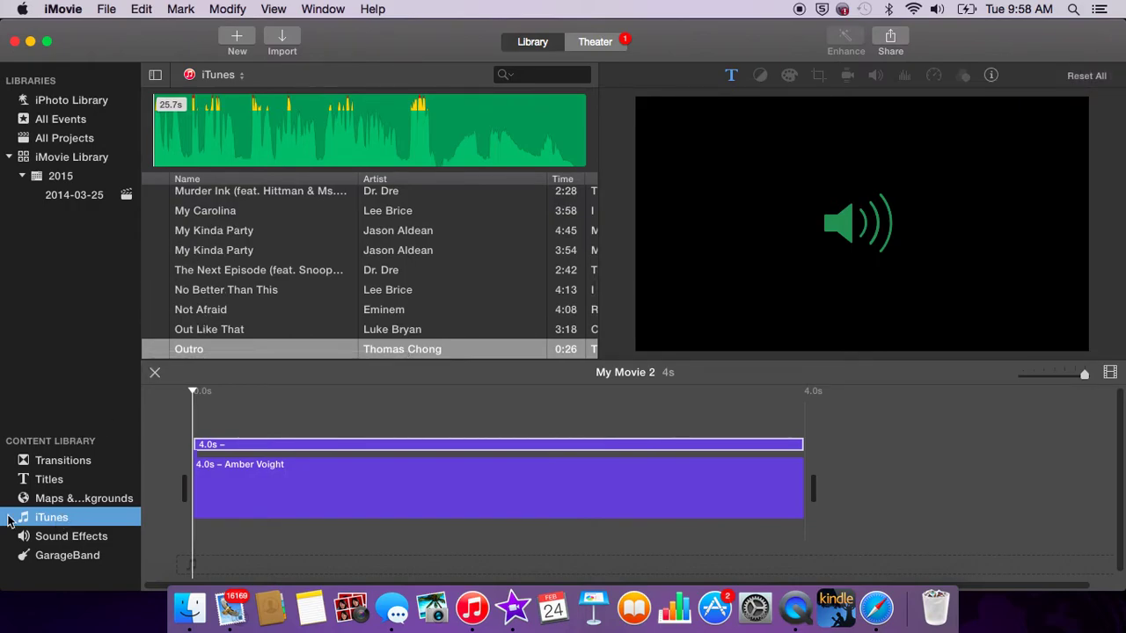
{"action": "scroll", "coordinate": [239, 322], "scroll_direction": "down", "scroll_amount": 5}
{"action": "scroll", "coordinate": [241, 321], "scroll_direction": "down", "scroll_amount": 5}
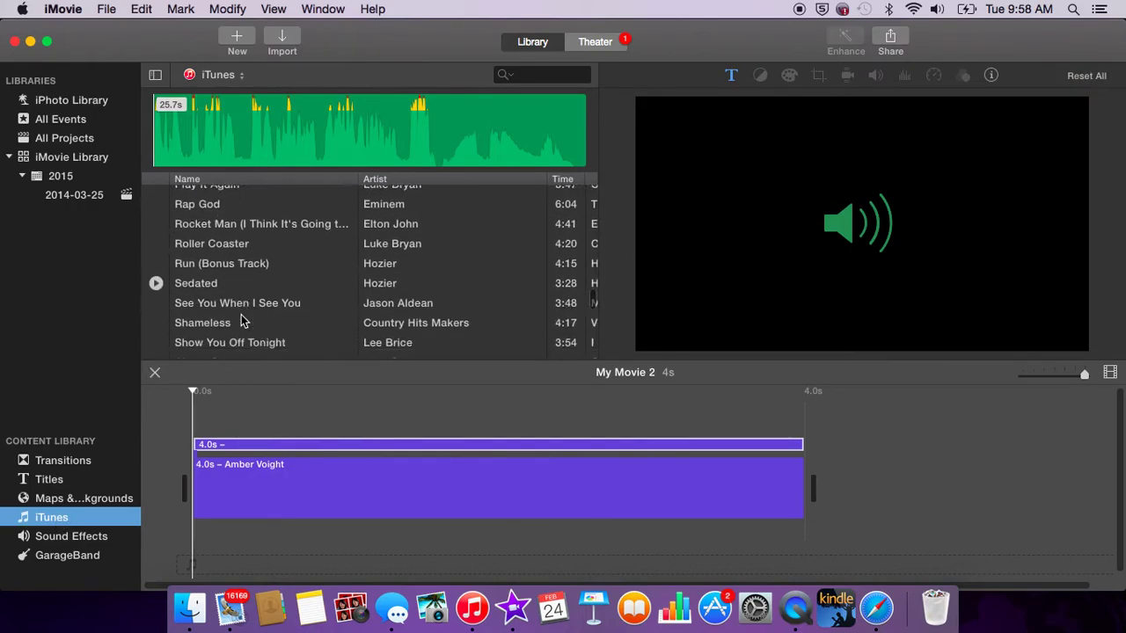
{"action": "scroll", "coordinate": [243, 322], "scroll_direction": "down", "scroll_amount": 5}
{"action": "scroll", "coordinate": [242, 322], "scroll_direction": "up", "scroll_amount": 15}
{"action": "scroll", "coordinate": [243, 322], "scroll_direction": "right", "scroll_amount": 5}
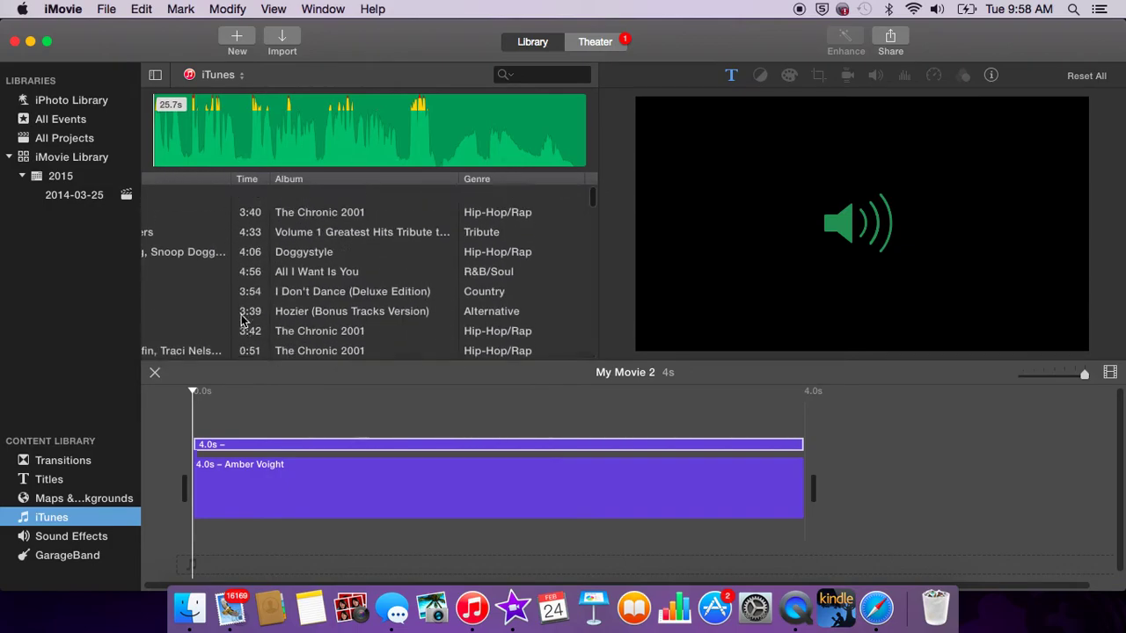
{"action": "scroll", "coordinate": [243, 322], "scroll_direction": "left", "scroll_amount": 5}
{"action": "scroll", "coordinate": [242, 322], "scroll_direction": "up", "scroll_amount": 3}
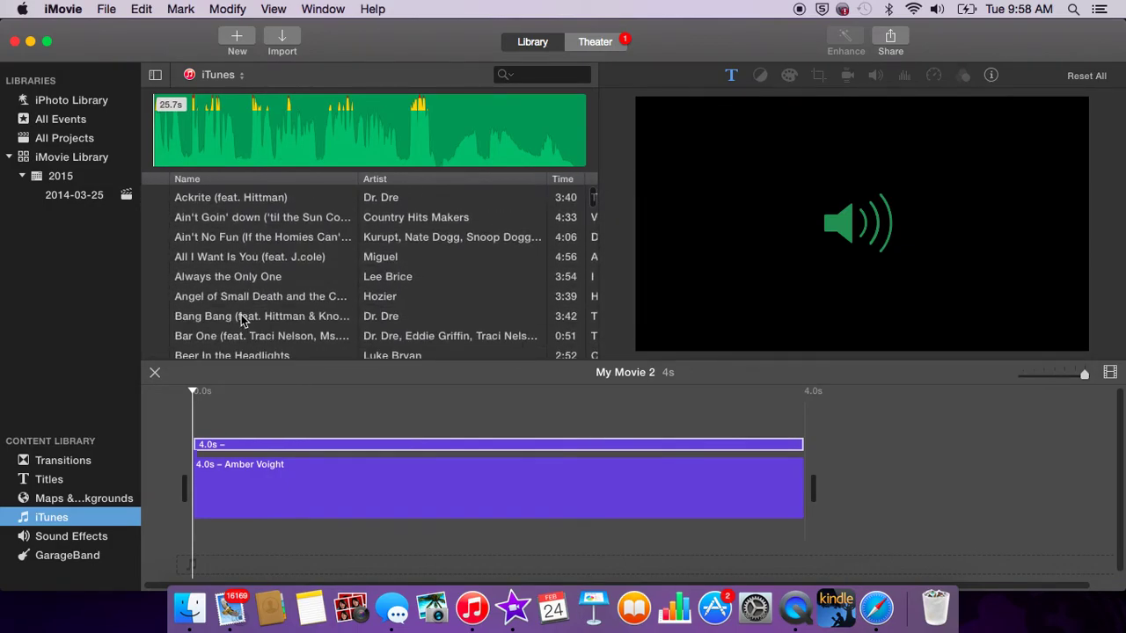
{"action": "left_click", "coordinate": [75, 542]}
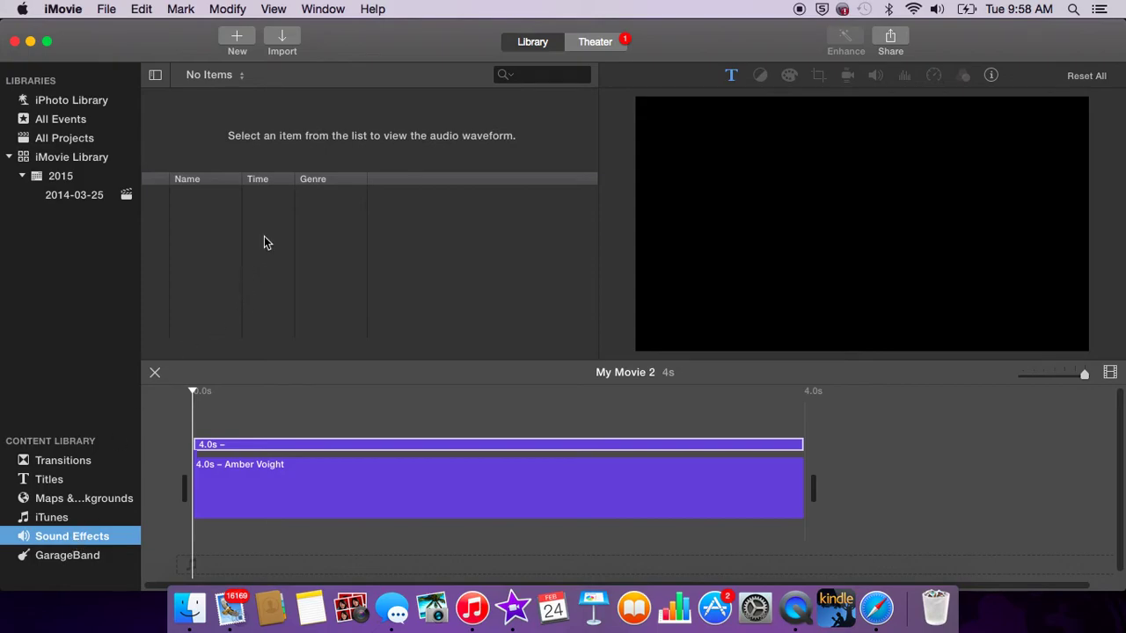
{"action": "left_click", "coordinate": [61, 521]}
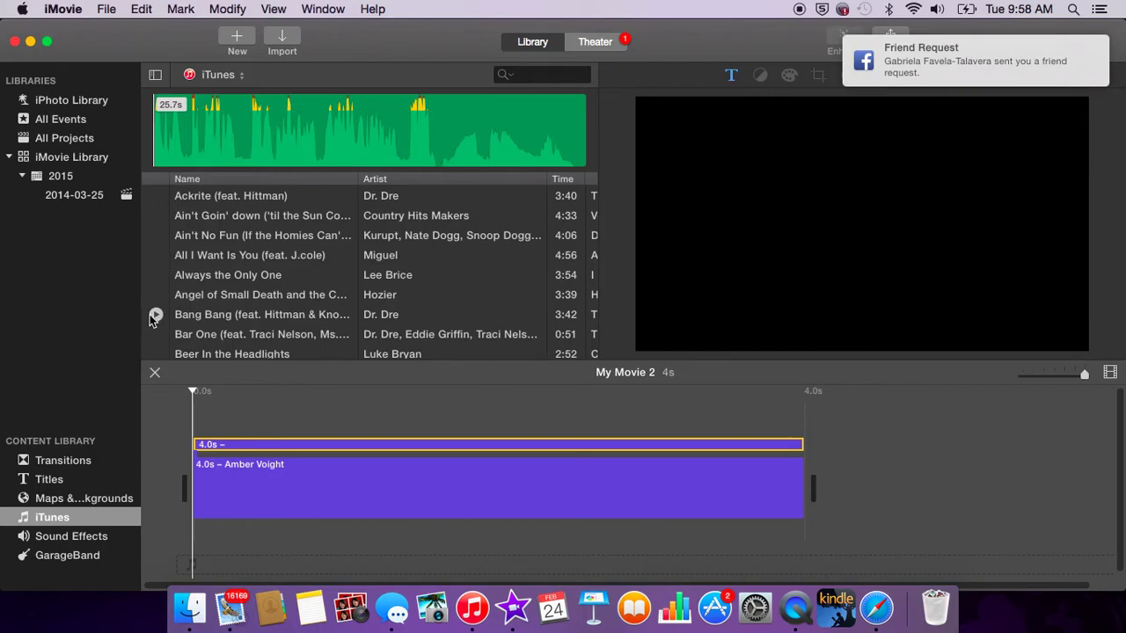
{"action": "left_click", "coordinate": [50, 541]}
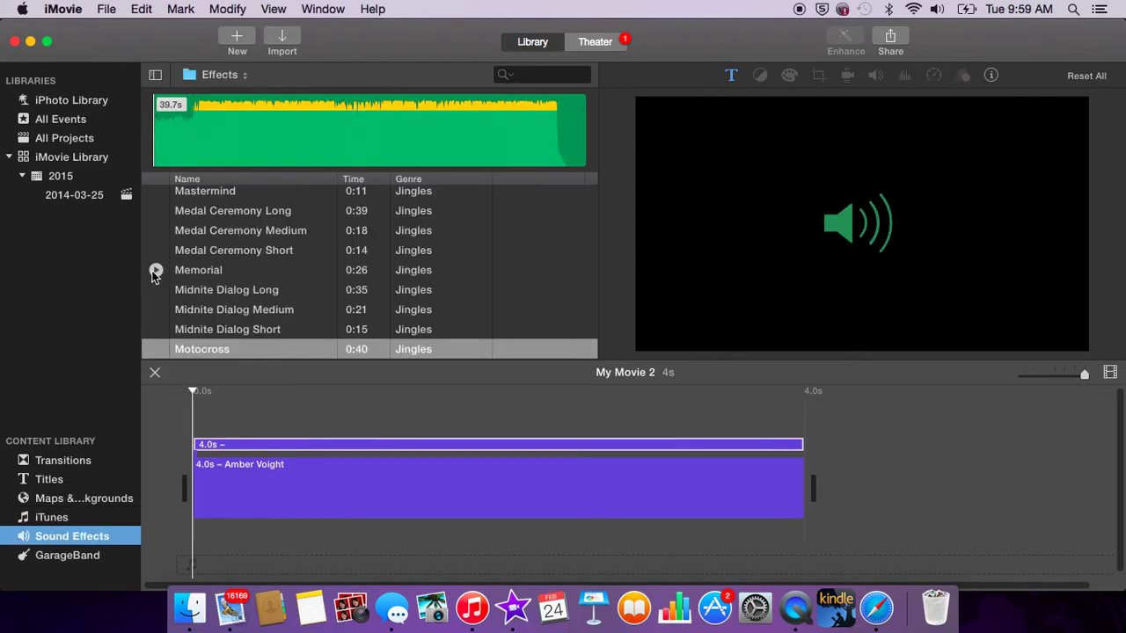
Step: Audition the Memorial, Midnite Dialog Long, Medal Ceremony Long and Motocross (0:40) jingles
{"action": "left_click", "coordinate": [155, 271]}
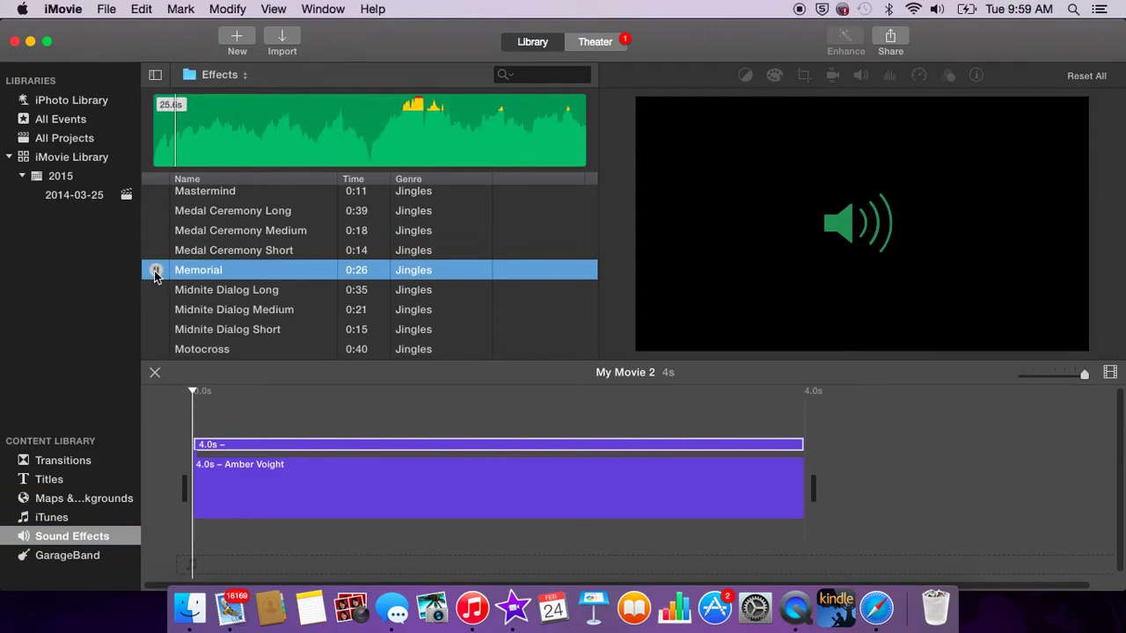
{"action": "left_click", "coordinate": [155, 270]}
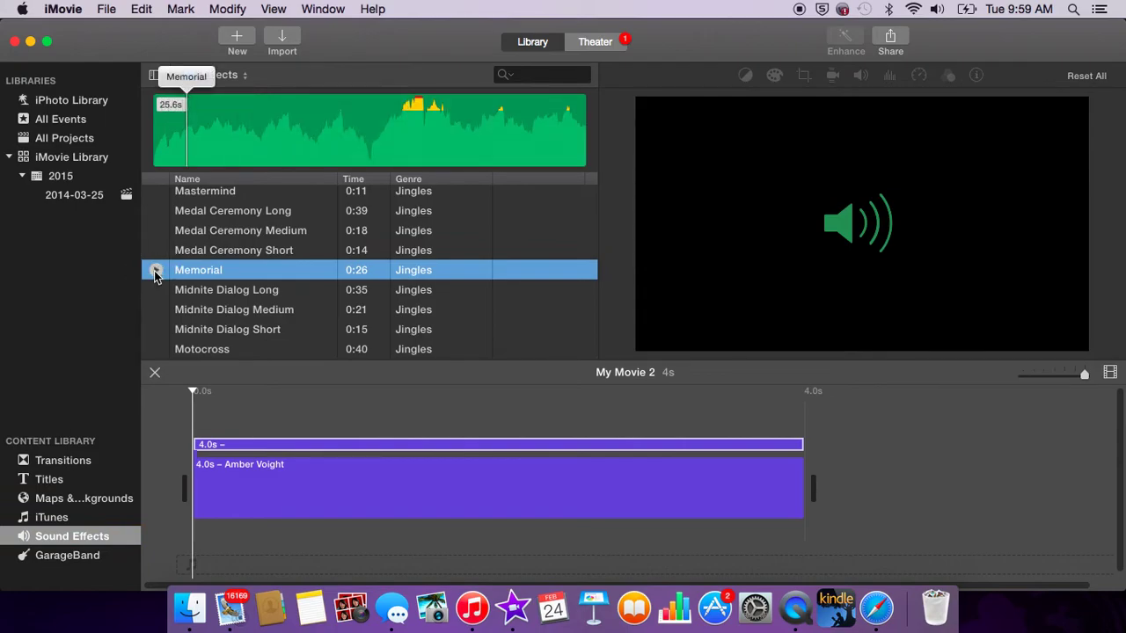
{"action": "left_click", "coordinate": [156, 291]}
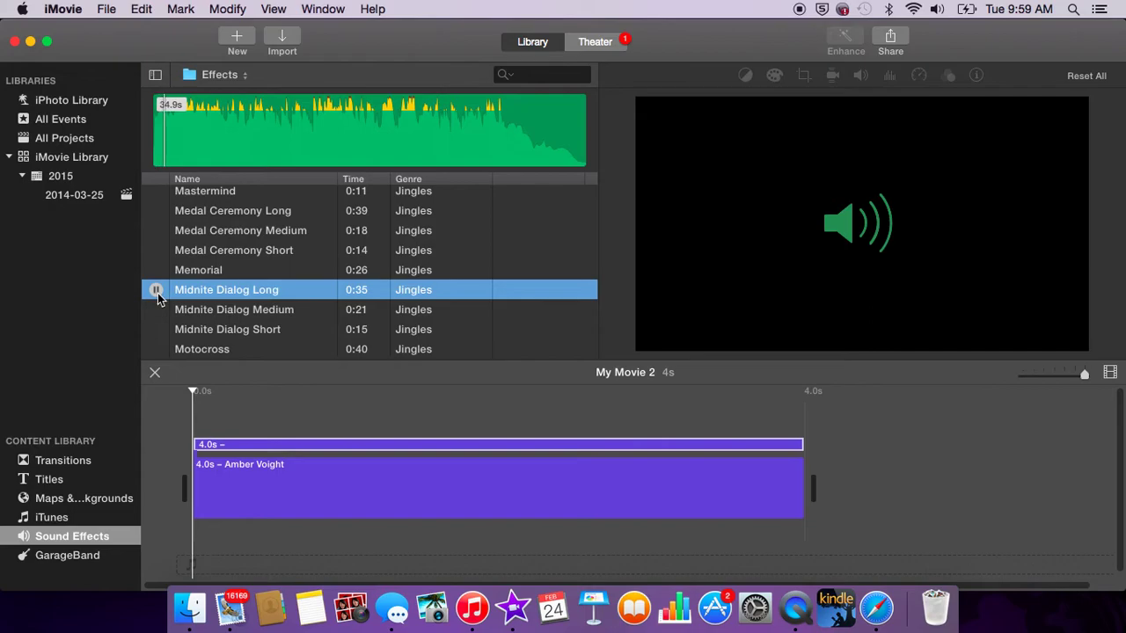
{"action": "left_click", "coordinate": [155, 291]}
{"action": "left_click", "coordinate": [156, 211]}
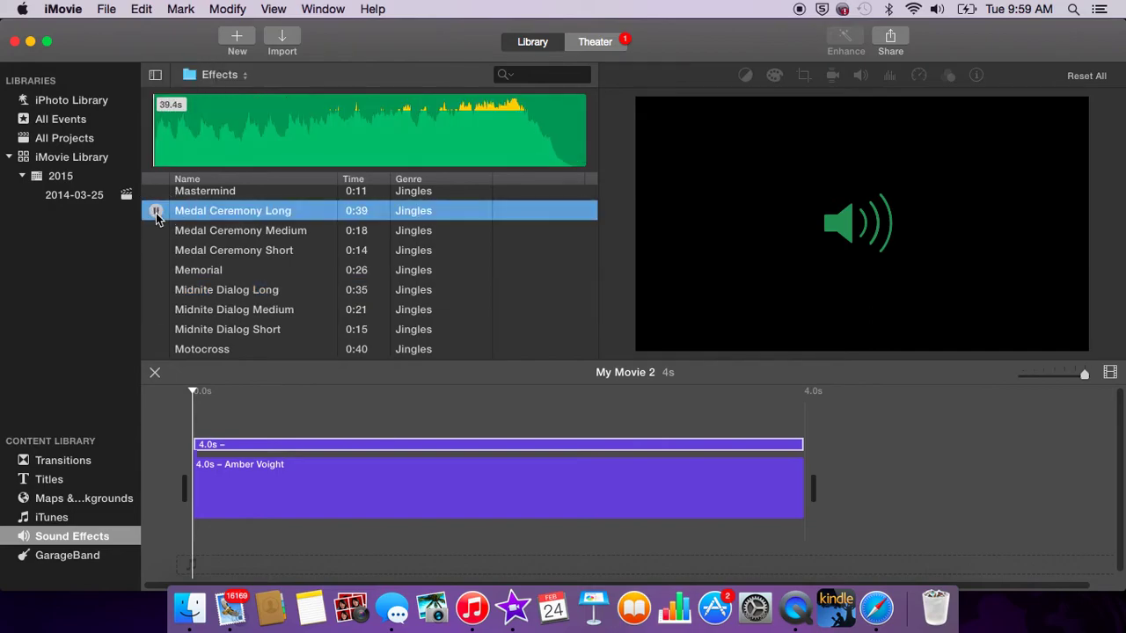
{"action": "left_click", "coordinate": [156, 211]}
{"action": "scroll", "coordinate": [152, 291], "scroll_direction": "down", "scroll_amount": 3}
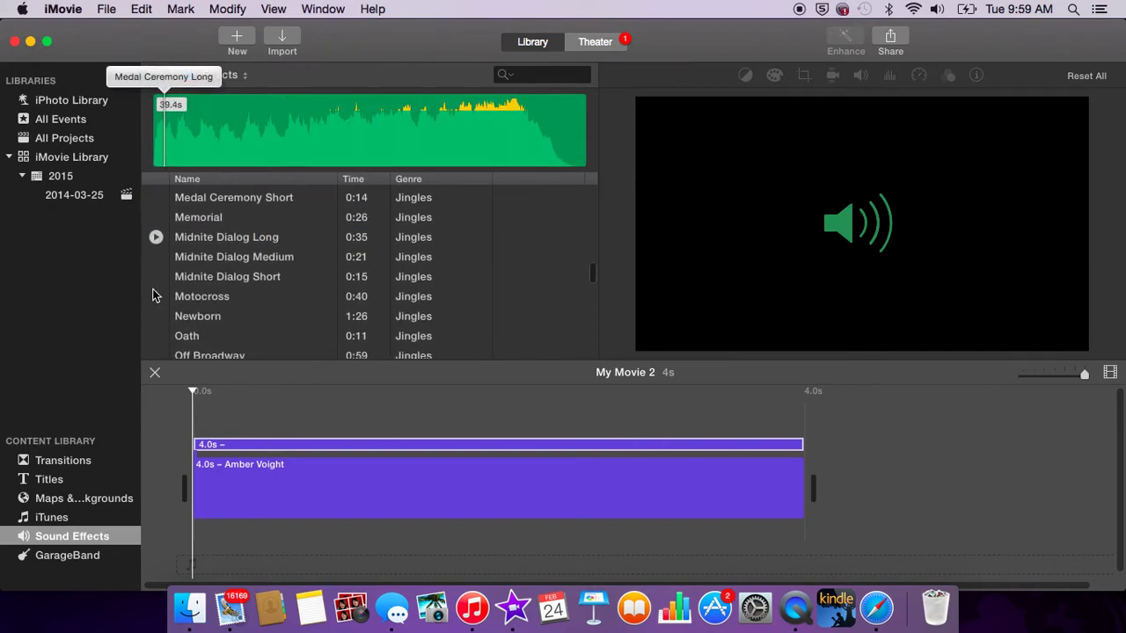
{"action": "scroll", "coordinate": [153, 294], "scroll_direction": "down", "scroll_amount": 2}
{"action": "left_click", "coordinate": [155, 258]}
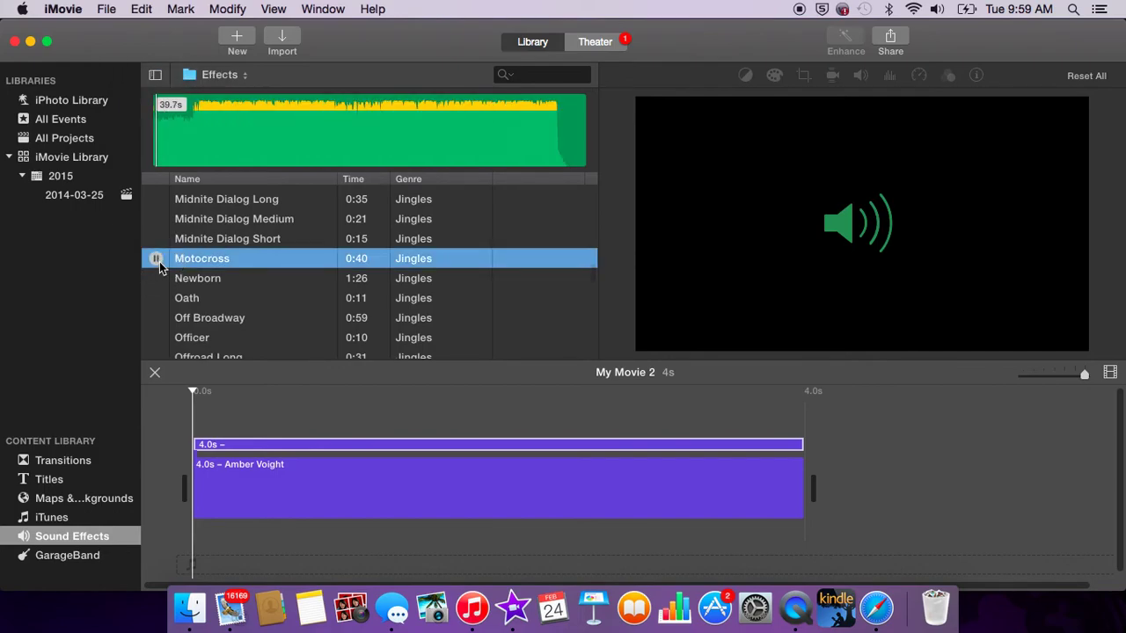
{"action": "left_click", "coordinate": [156, 257]}
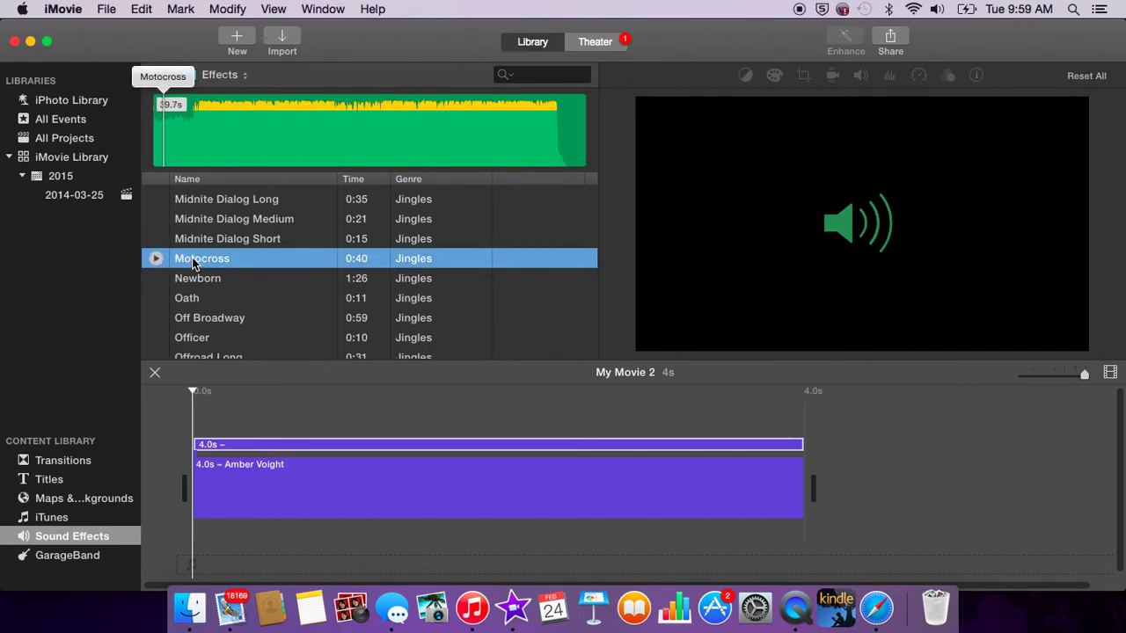
Step: Add the Motocross jingle at the movie start, beneath the title clip
{"action": "left_click_drag", "start_coordinate": [195, 263], "coordinate": [207, 430]}
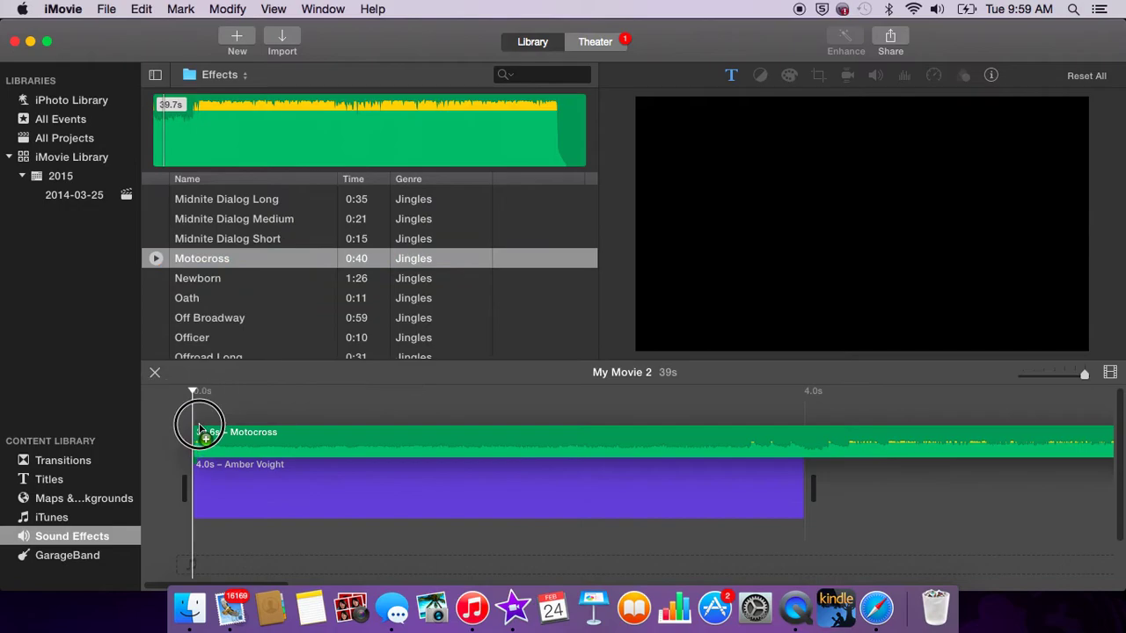
{"action": "left_click_drag", "start_coordinate": [206, 431], "coordinate": [195, 428]}
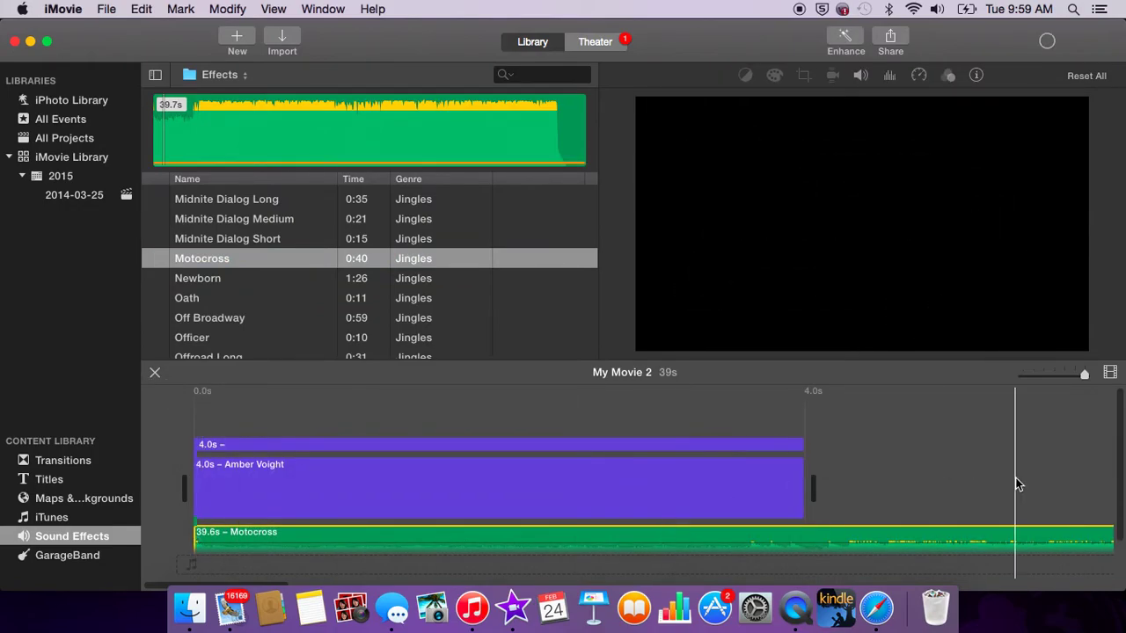
{"action": "scroll", "coordinate": [1015, 480], "scroll_direction": "right", "scroll_amount": 5}
{"action": "scroll", "coordinate": [1015, 477], "scroll_direction": "left", "scroll_amount": 5}
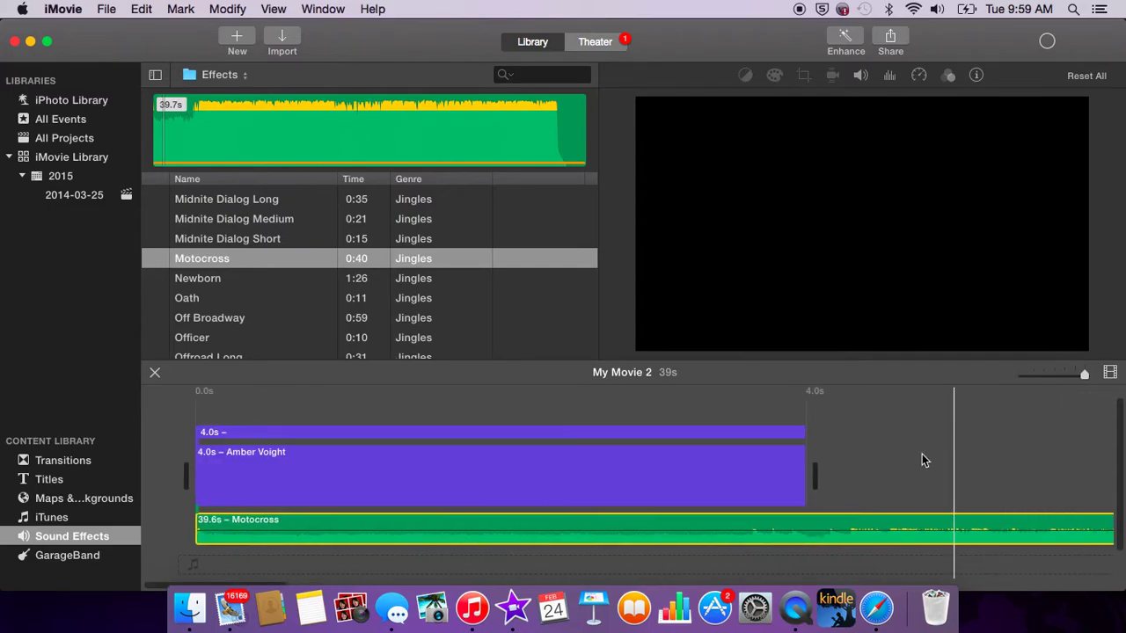
Step: Cut the title clip and paste it back above the start of the jingle
{"action": "left_click", "coordinate": [196, 473]}
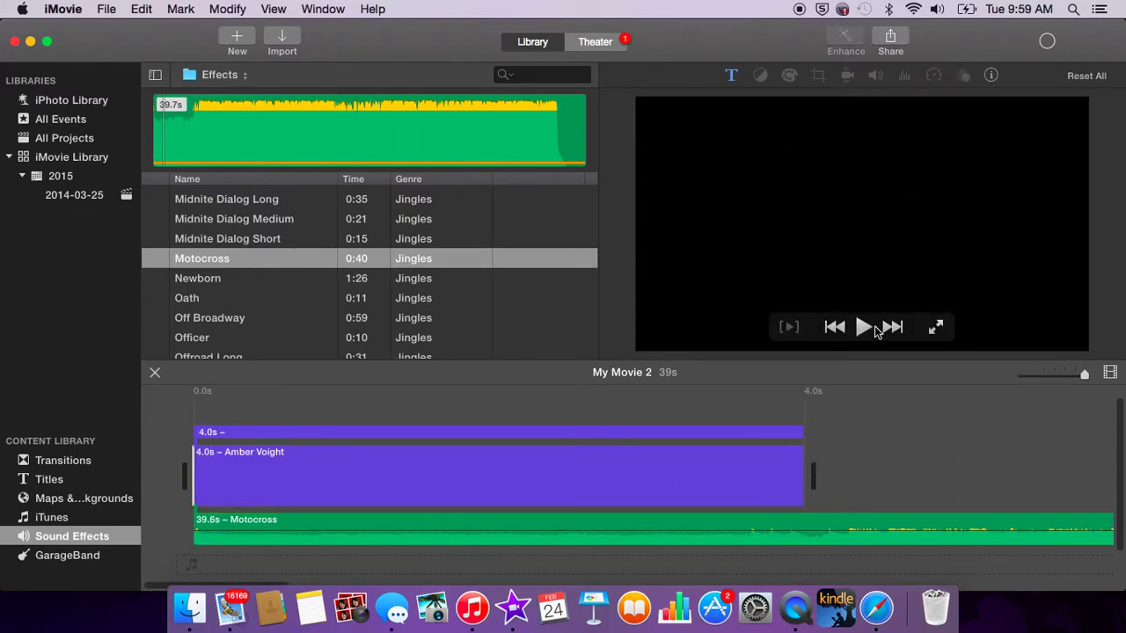
{"action": "key", "text": "Delete"}
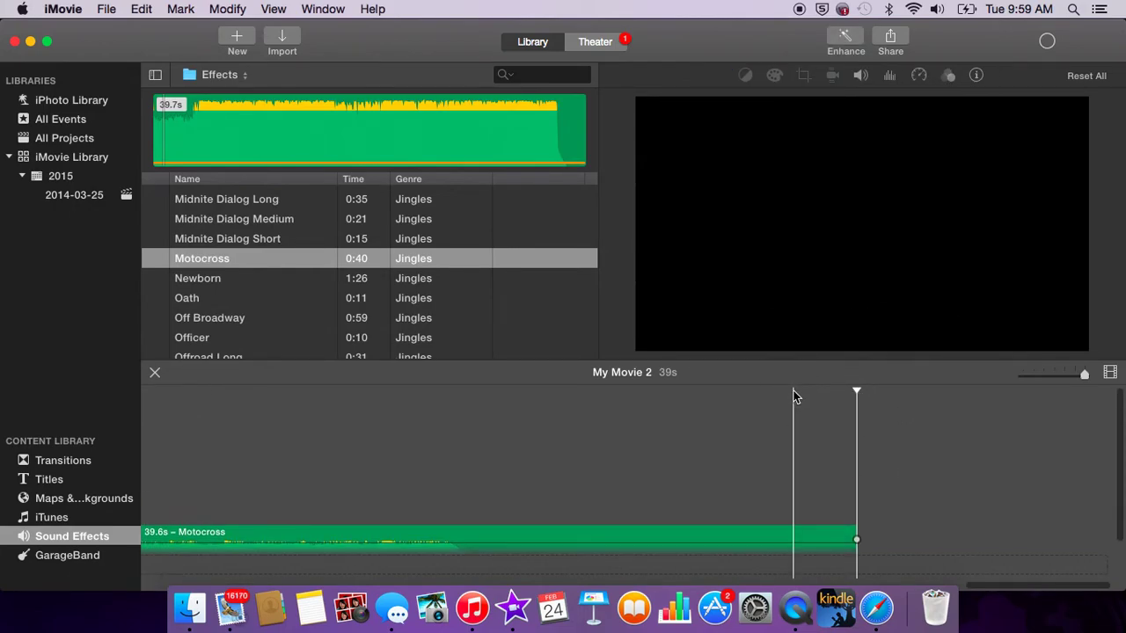
{"action": "mouse_move", "coordinate": [858, 393]}
{"action": "left_mouse_down"}
{"action": "mouse_move", "coordinate": [480, 420]}
{"action": "mouse_move", "coordinate": [178, 422]}
{"action": "left_mouse_up"}
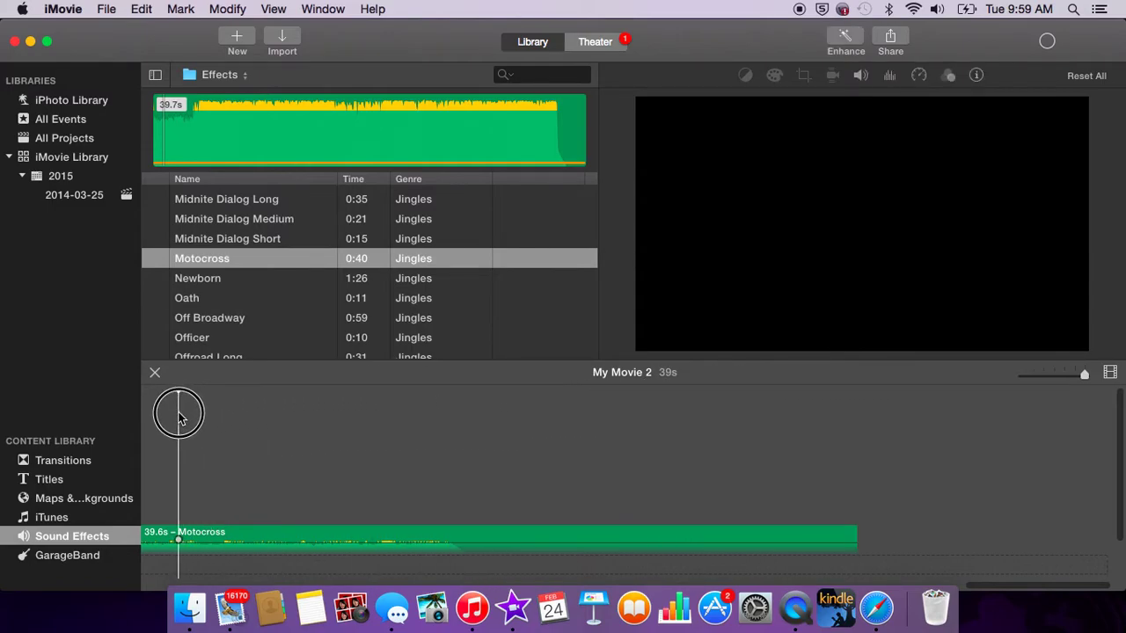
{"action": "left_click_drag", "start_coordinate": [181, 389], "coordinate": [112, 391]}
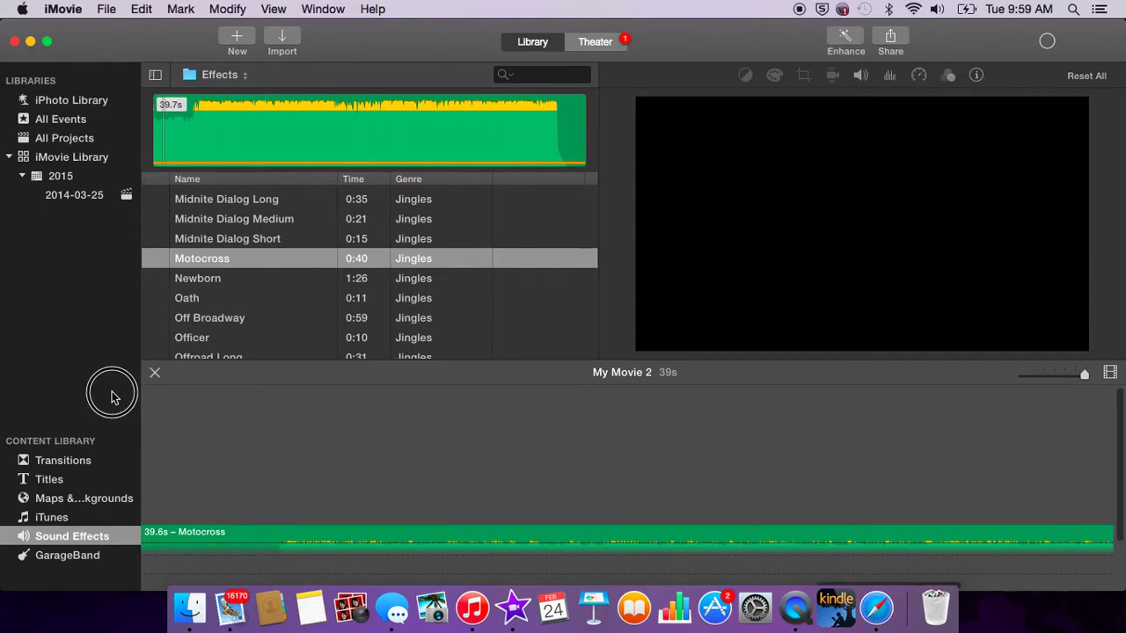
{"action": "key", "text": "super+t"}
{"action": "mouse_move", "coordinate": [861, 224]}
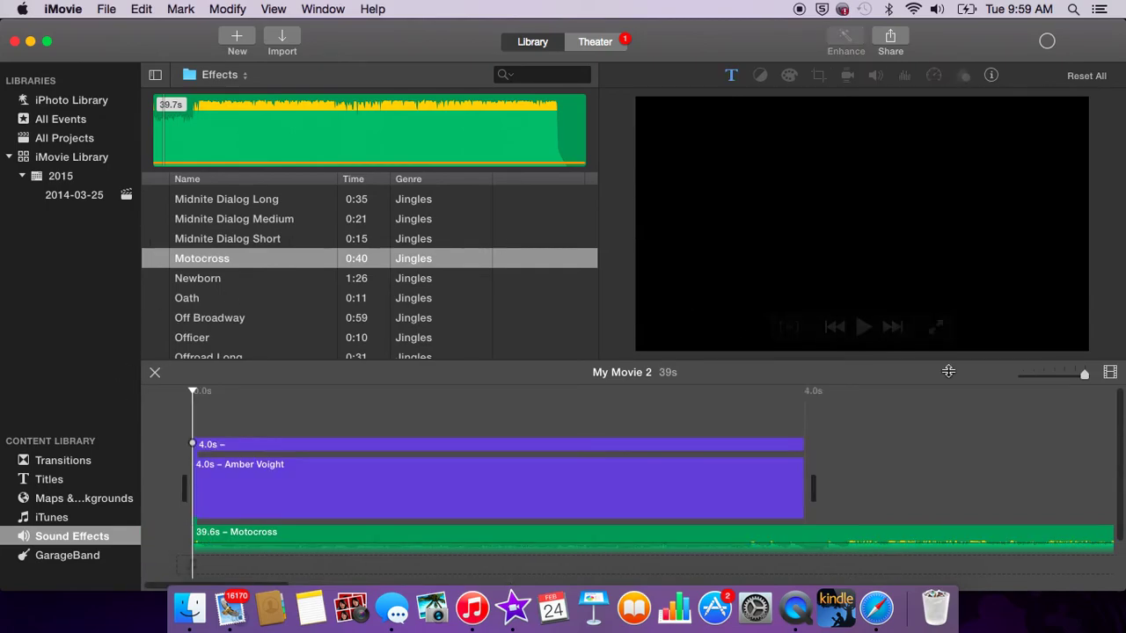
Step: Preview the title with the jingle, then select the Motocross audio clip
{"action": "left_click", "coordinate": [863, 327]}
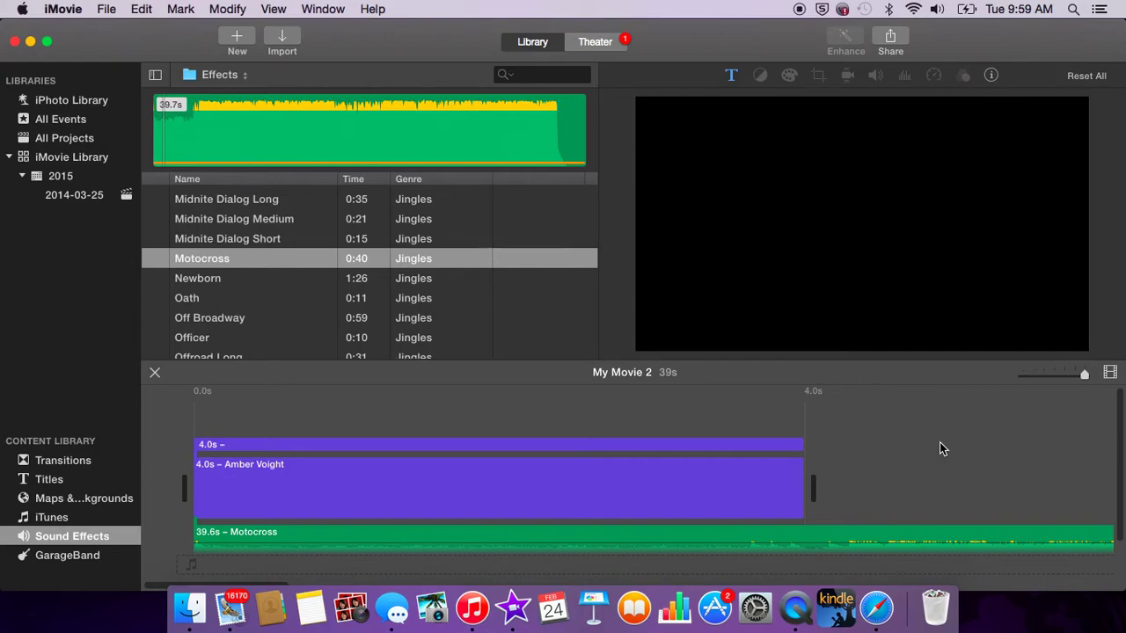
{"action": "key", "text": "Delete"}
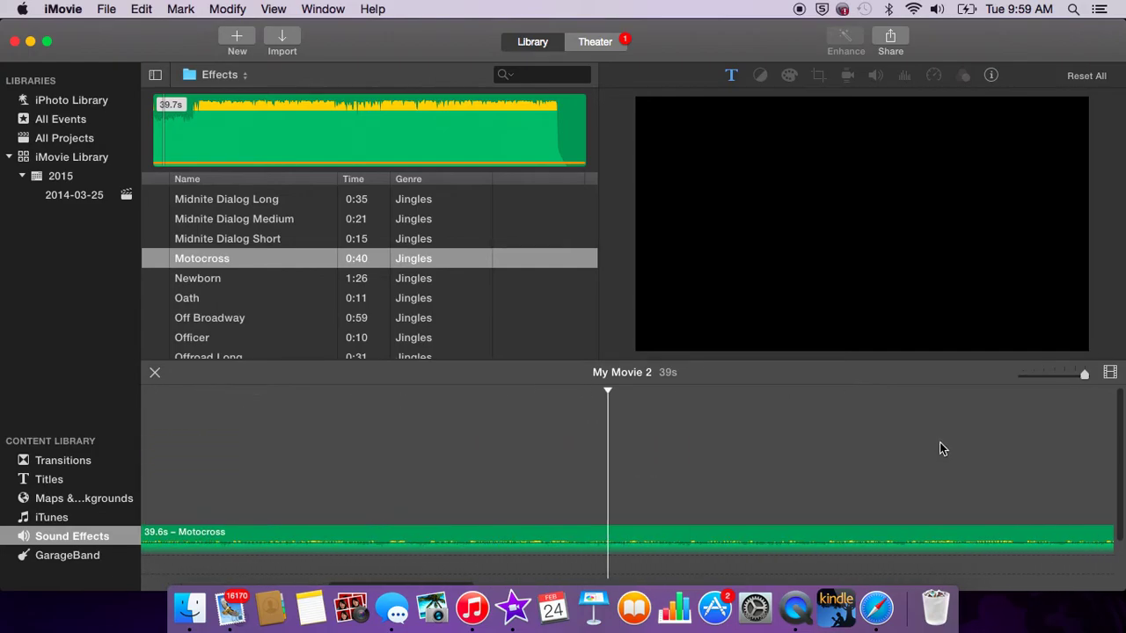
{"action": "key", "text": "space"}
{"action": "left_click", "coordinate": [862, 331]}
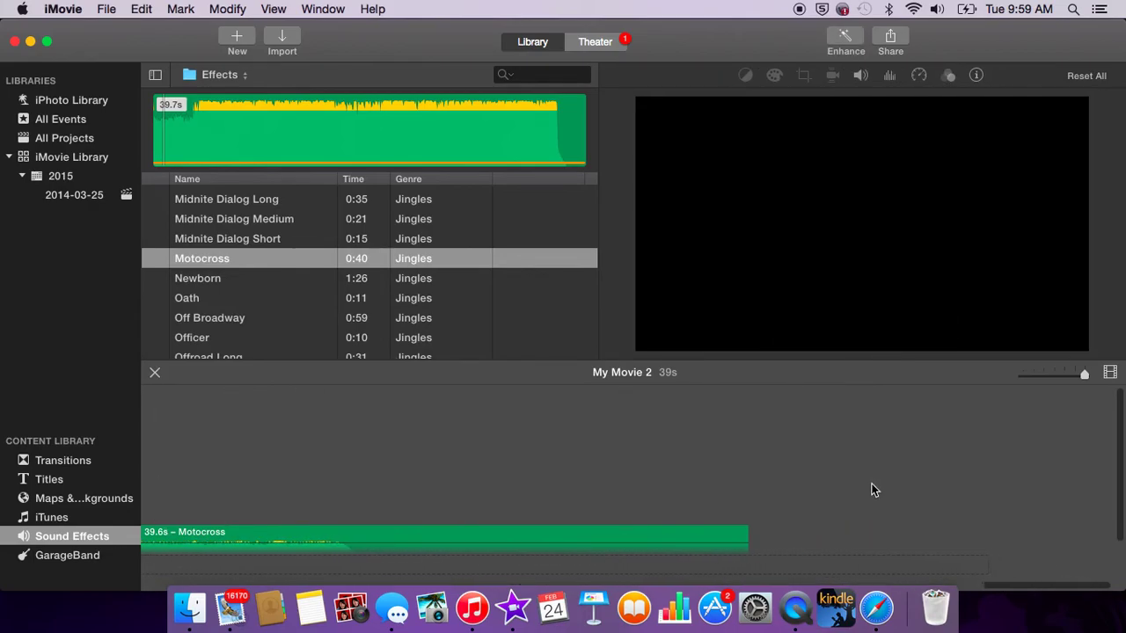
{"action": "left_click", "coordinate": [790, 534]}
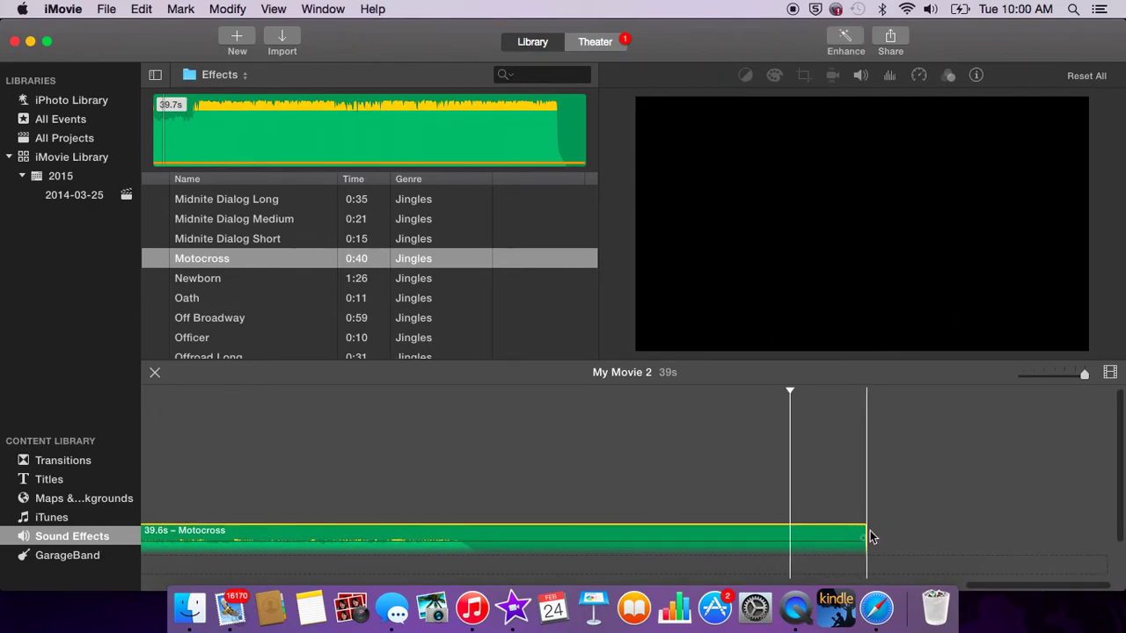
Step: Trim the Motocross jingle to 4.9s with a fade-out at its end
{"action": "left_click_drag", "start_coordinate": [862, 532], "coordinate": [389, 563]}
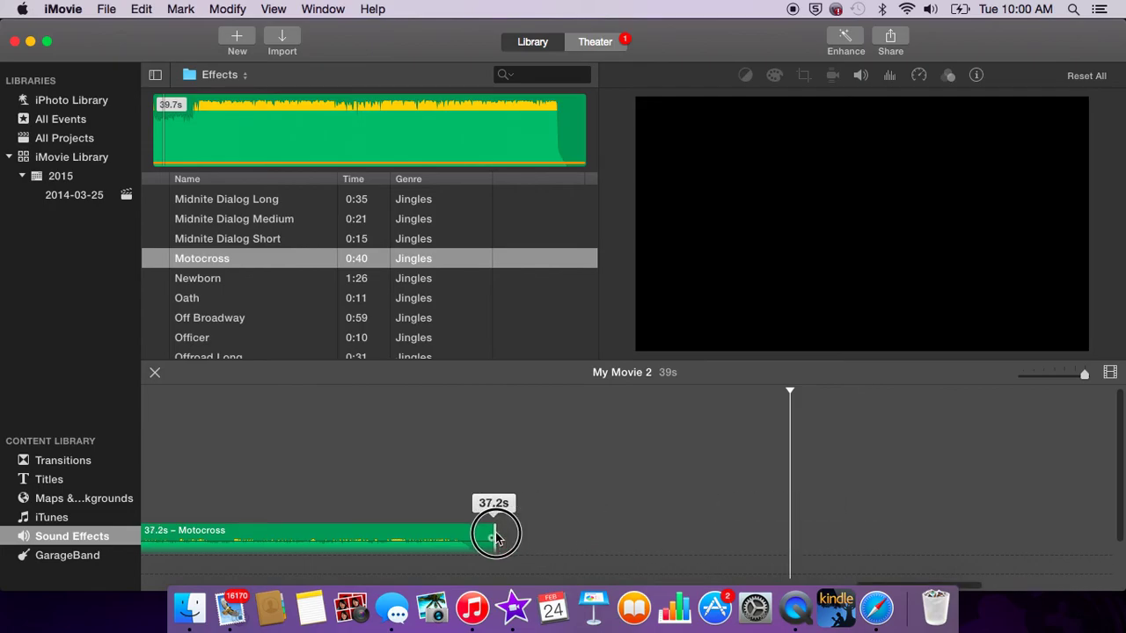
{"action": "left_click_drag", "start_coordinate": [390, 563], "coordinate": [154, 554]}
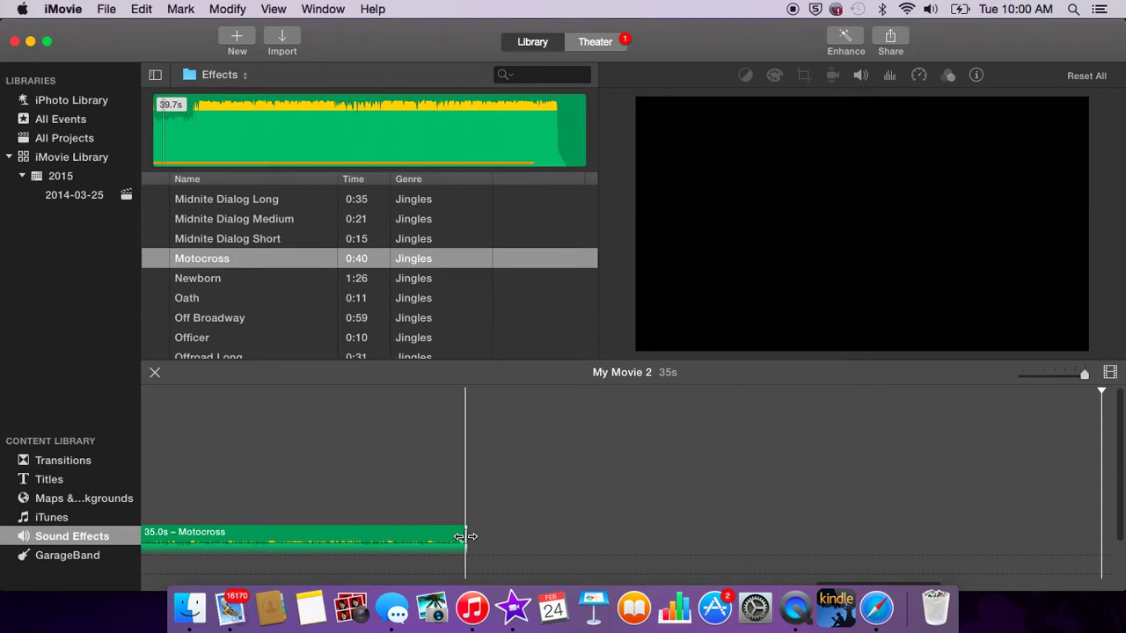
{"action": "left_click_drag", "start_coordinate": [464, 536], "coordinate": [269, 498]}
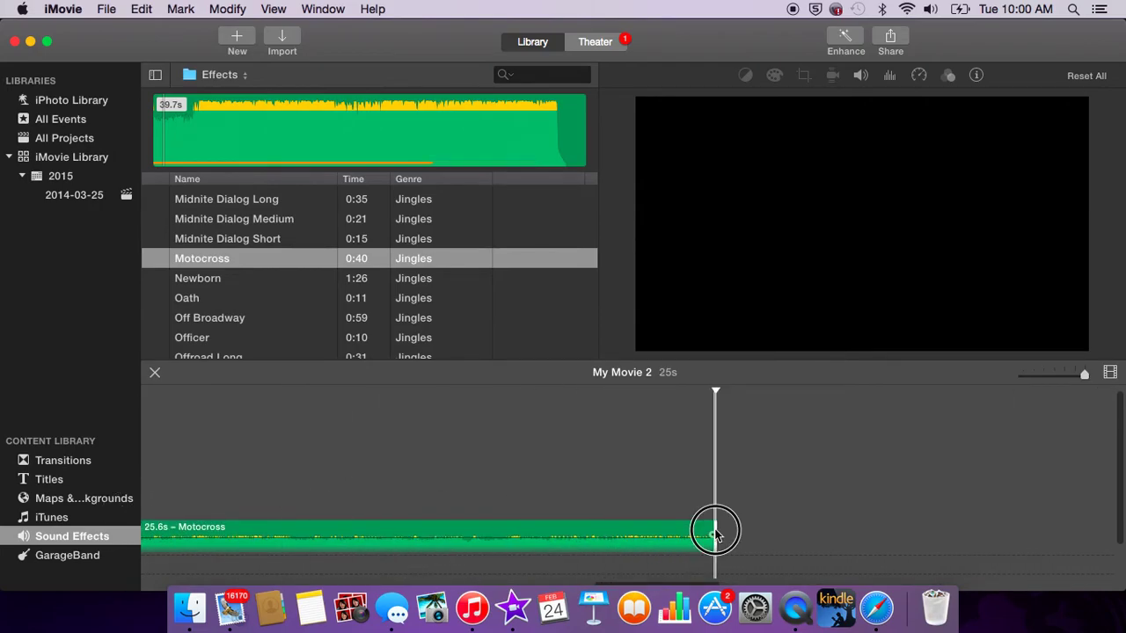
{"action": "left_click_drag", "start_coordinate": [715, 532], "coordinate": [292, 502]}
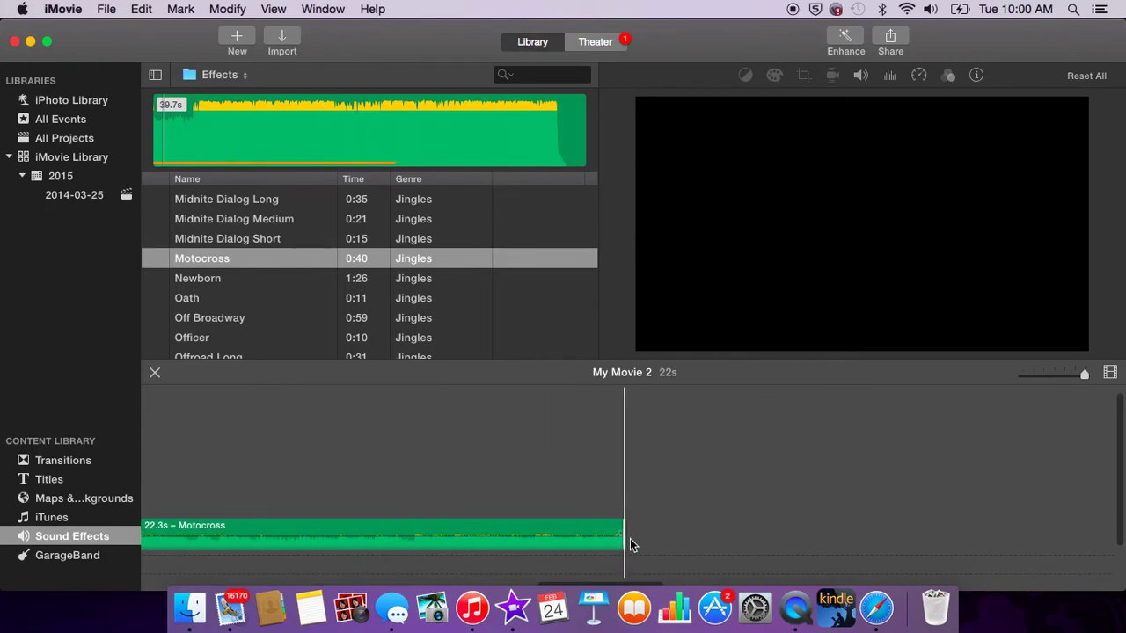
{"action": "mouse_move", "coordinate": [621, 533]}
{"action": "left_mouse_down"}
{"action": "mouse_move", "coordinate": [312, 541]}
{"action": "mouse_move", "coordinate": [626, 533]}
{"action": "mouse_move", "coordinate": [236, 518]}
{"action": "mouse_move", "coordinate": [723, 497]}
{"action": "left_mouse_up"}
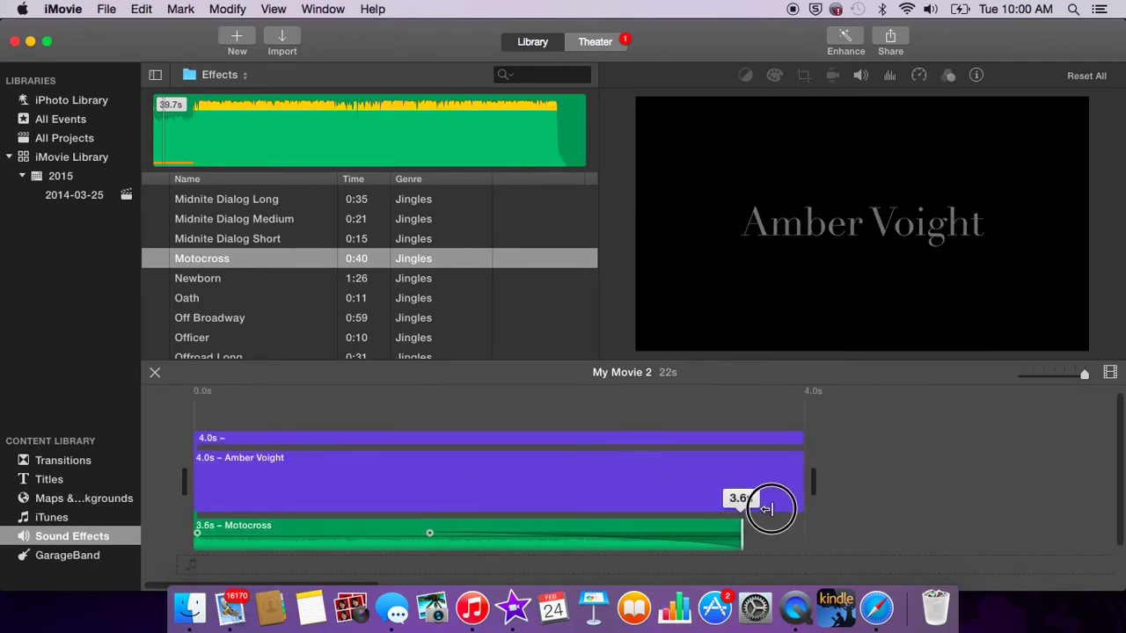
{"action": "left_click_drag", "start_coordinate": [723, 497], "coordinate": [950, 514]}
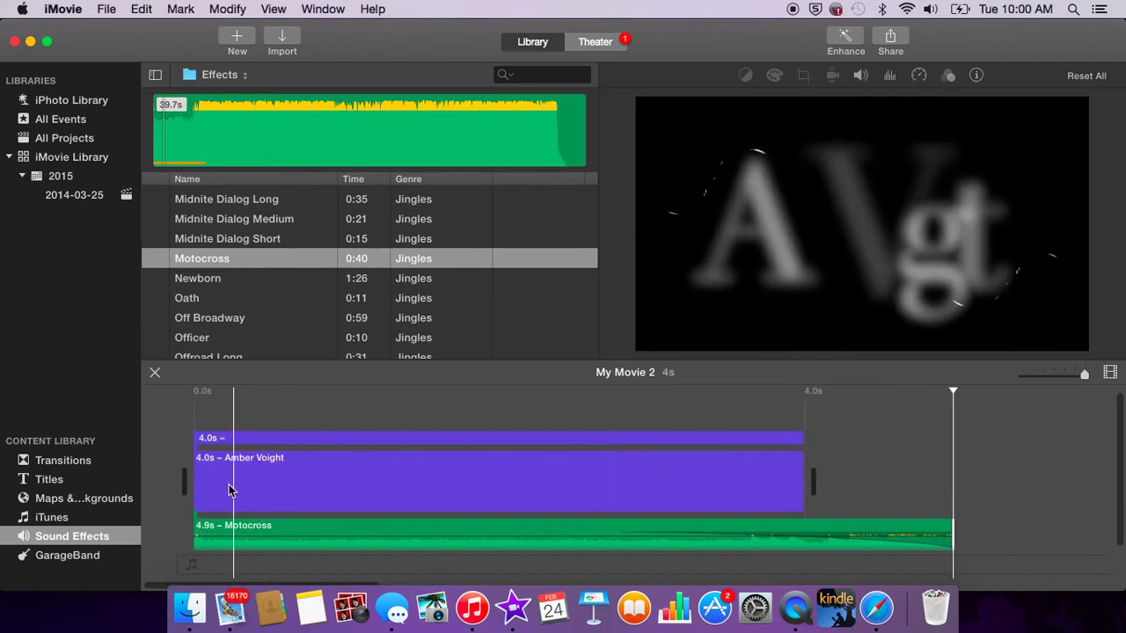
Step: Select the title clip, zoom the timeline out and return the playhead to the start
{"action": "left_click", "coordinate": [195, 482]}
{"action": "mouse_move", "coordinate": [861, 264]}
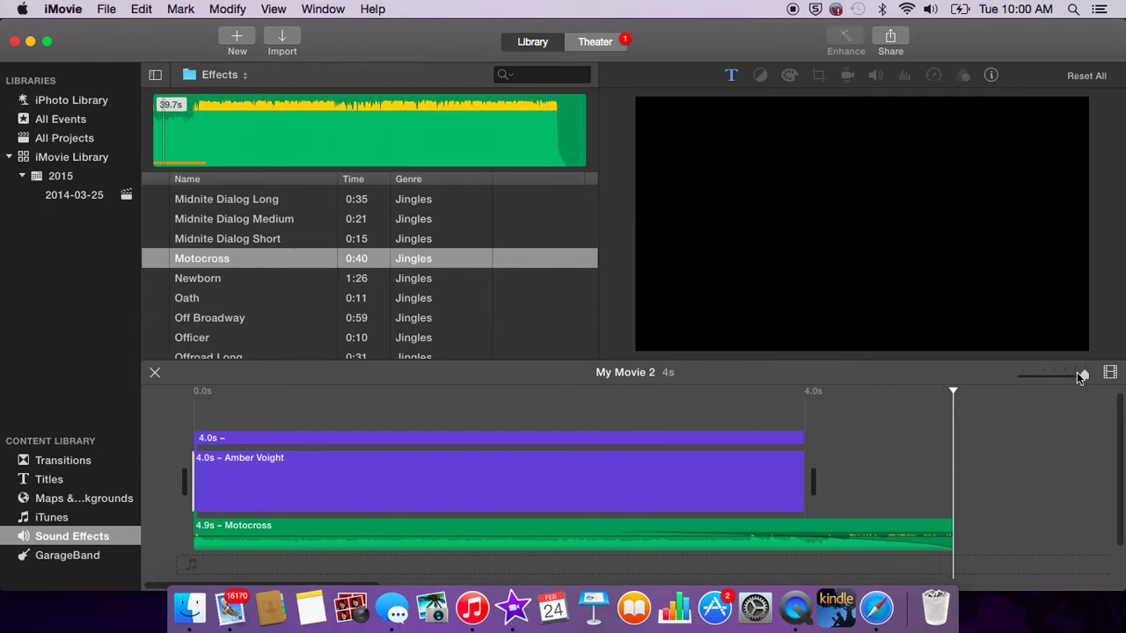
{"action": "mouse_move", "coordinate": [1088, 378]}
{"action": "left_mouse_down"}
{"action": "mouse_move", "coordinate": [1056, 378]}
{"action": "mouse_move", "coordinate": [1085, 377]}
{"action": "left_mouse_up"}
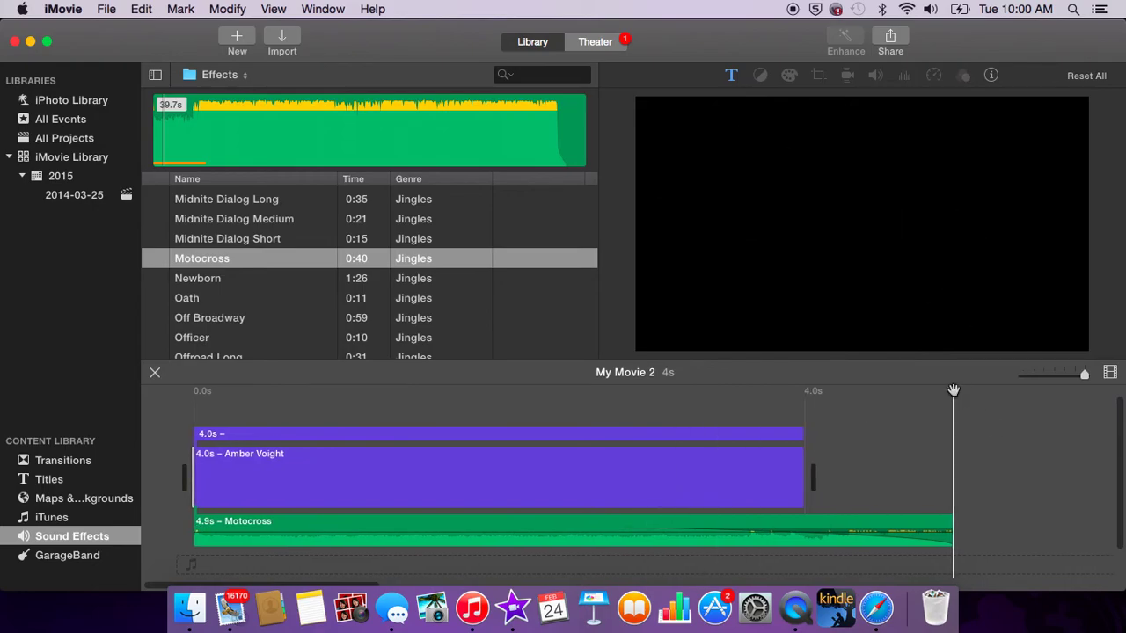
{"action": "left_click_drag", "start_coordinate": [953, 390], "coordinate": [158, 402]}
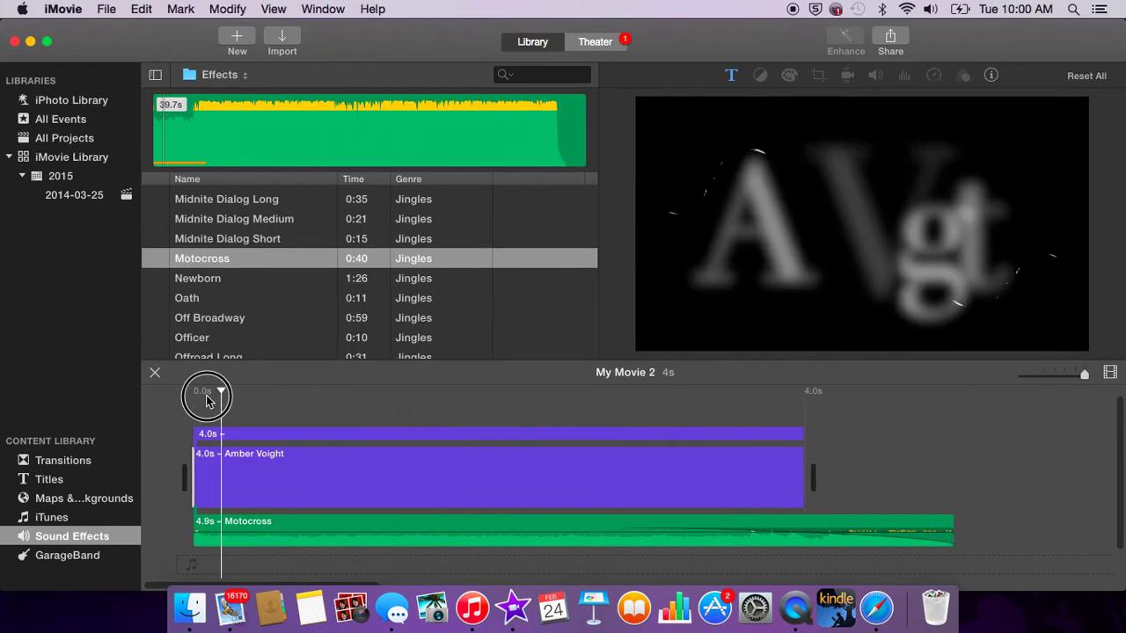
{"action": "mouse_move", "coordinate": [860, 224]}
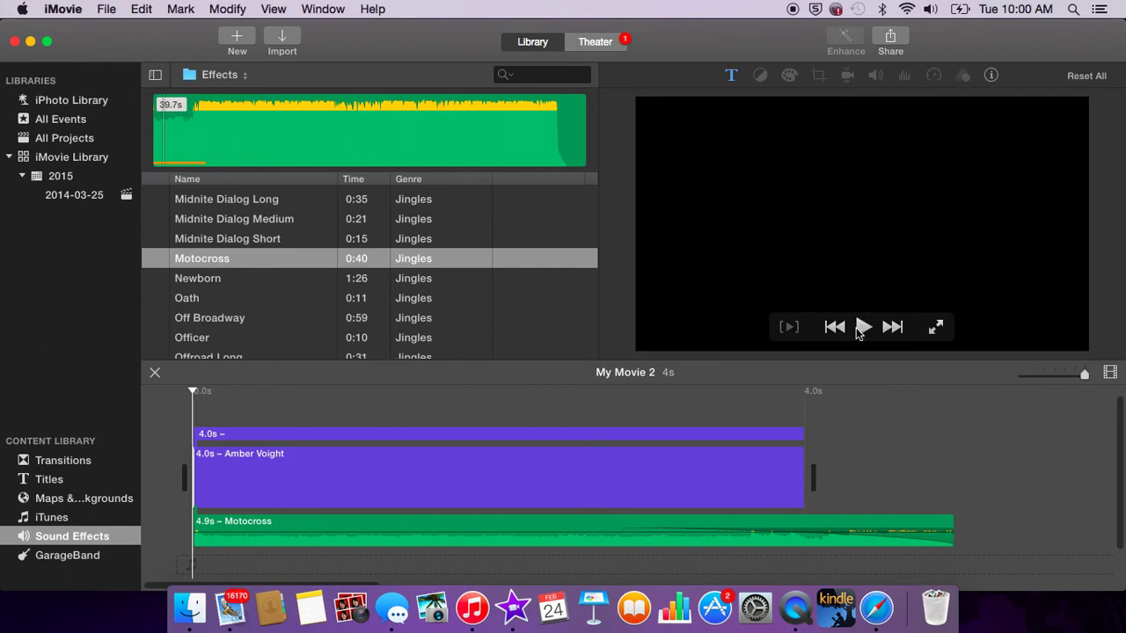
Step: Play the Amber Voight title with its Motocross jingle, then show the No Theme transitions
{"action": "left_click", "coordinate": [862, 327]}
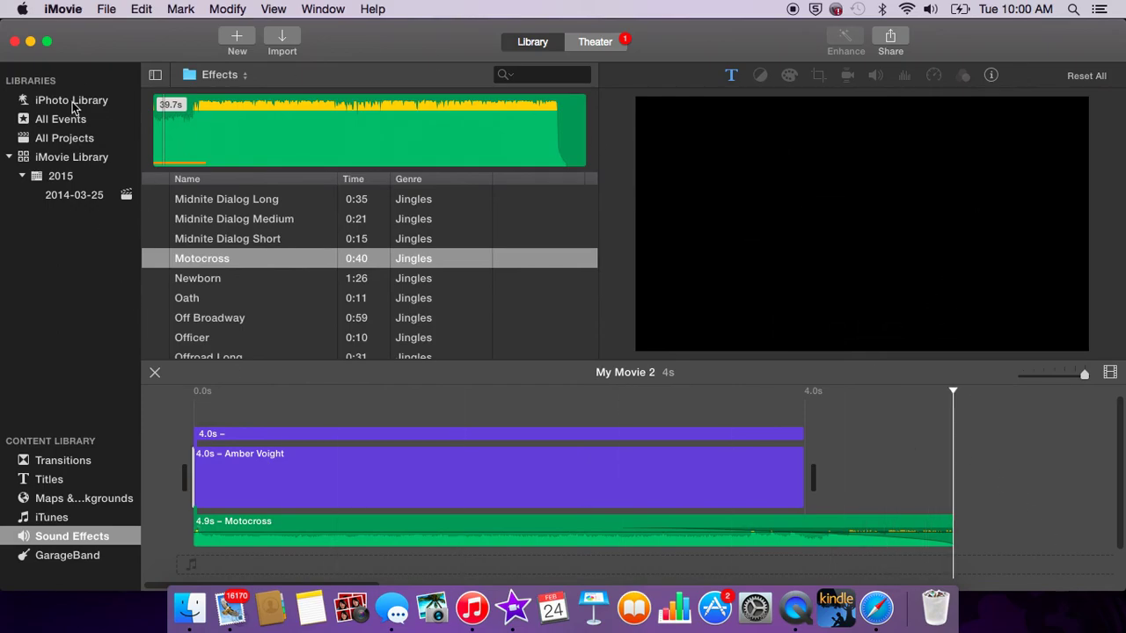
{"action": "scroll", "coordinate": [231, 205], "scroll_direction": "up", "scroll_amount": 10}
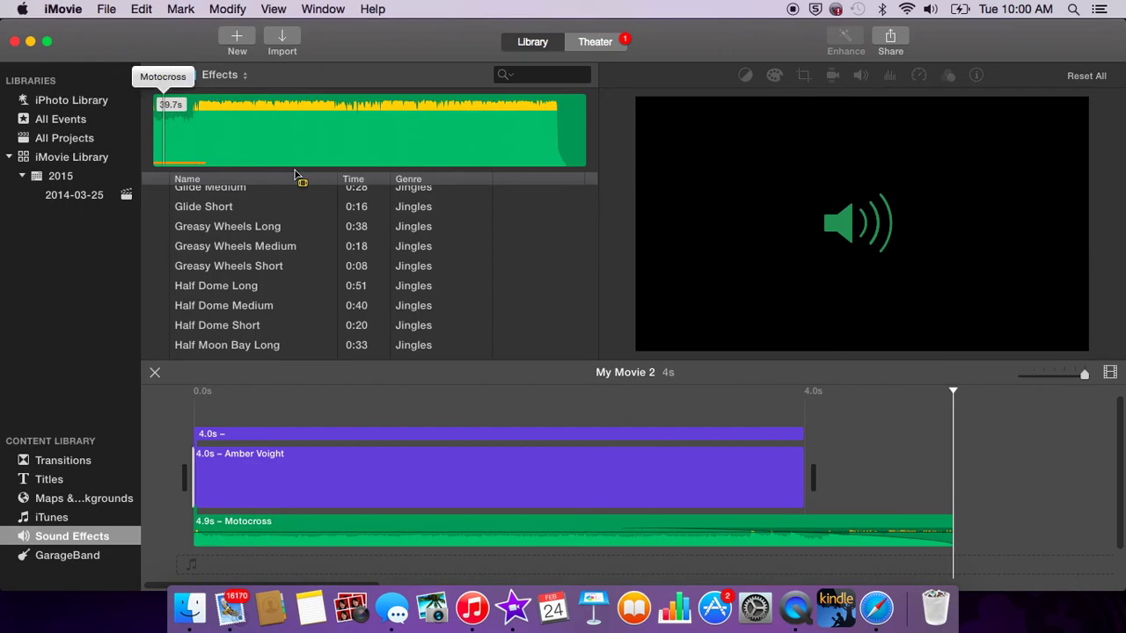
{"action": "left_click", "coordinate": [59, 467]}
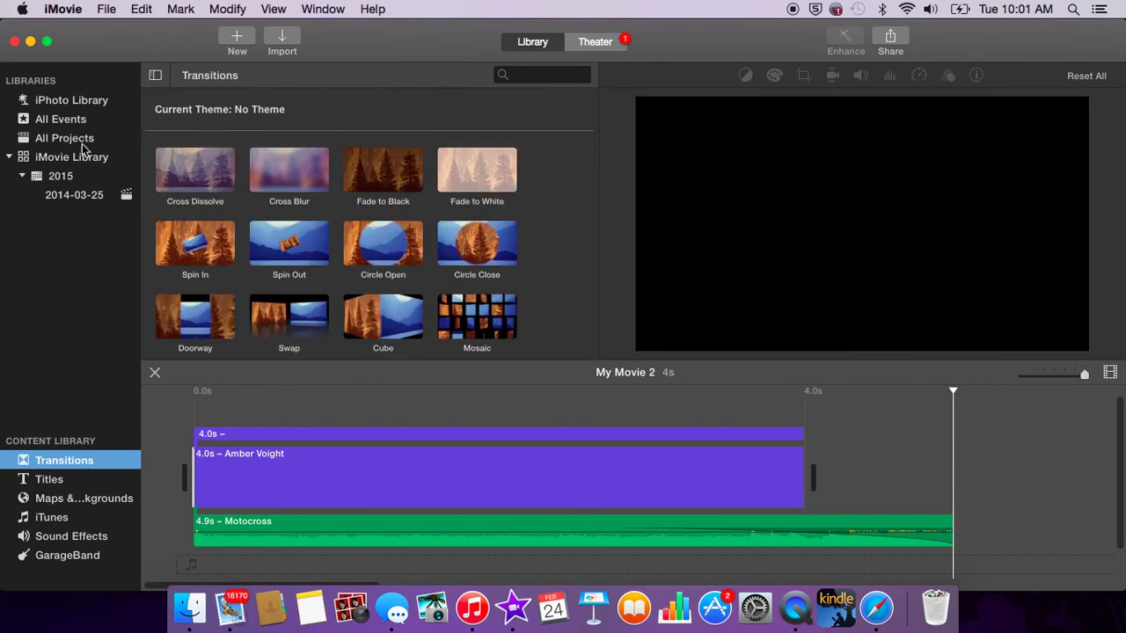
Step: Browse the iPhoto Library events, then list All Projects: intro, Lifestyle and Law of association
{"action": "left_click", "coordinate": [83, 104]}
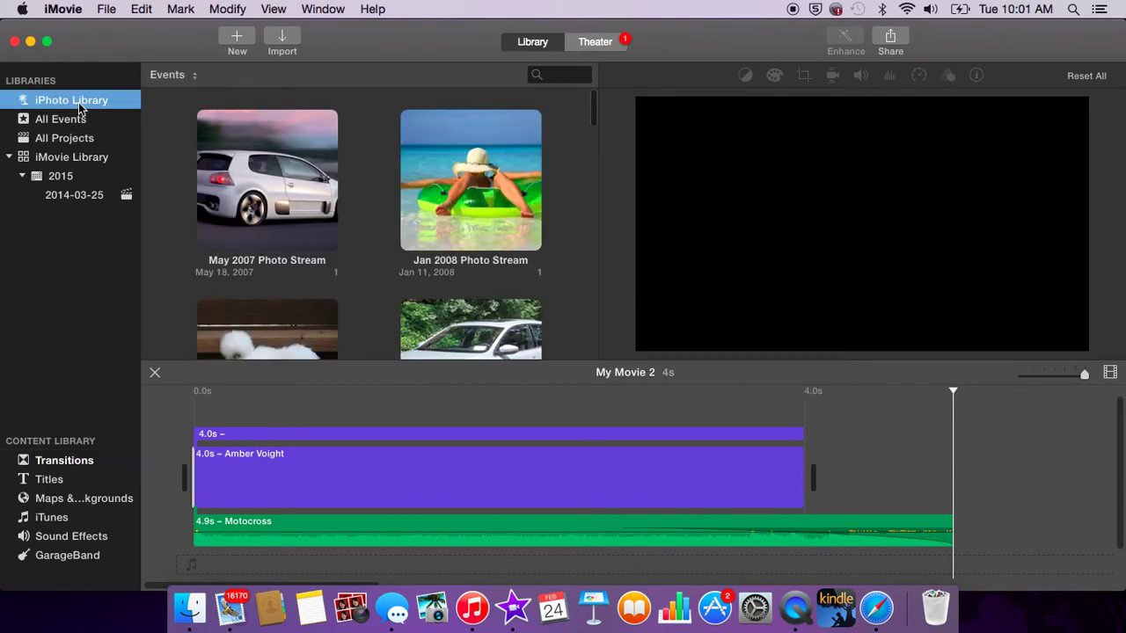
{"action": "left_click", "coordinate": [176, 114]}
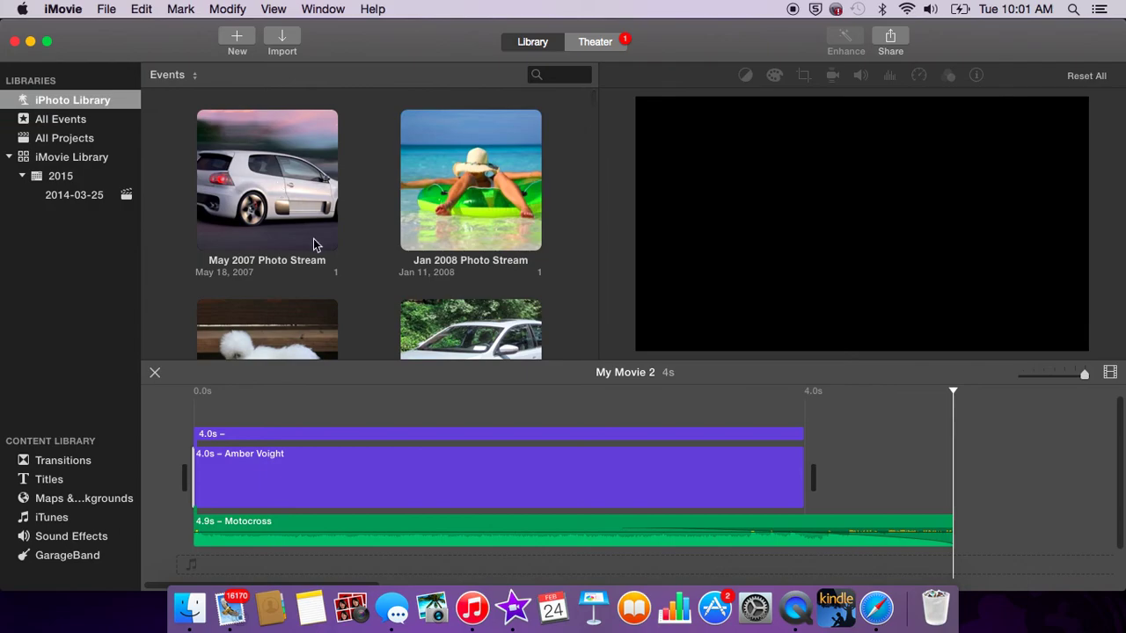
{"action": "scroll", "coordinate": [314, 245], "scroll_direction": "down", "scroll_amount": 5}
{"action": "scroll", "coordinate": [314, 246], "scroll_direction": "down", "scroll_amount": 1}
{"action": "scroll", "coordinate": [314, 245], "scroll_direction": "down", "scroll_amount": 2}
{"action": "scroll", "coordinate": [314, 245], "scroll_direction": "down", "scroll_amount": 2}
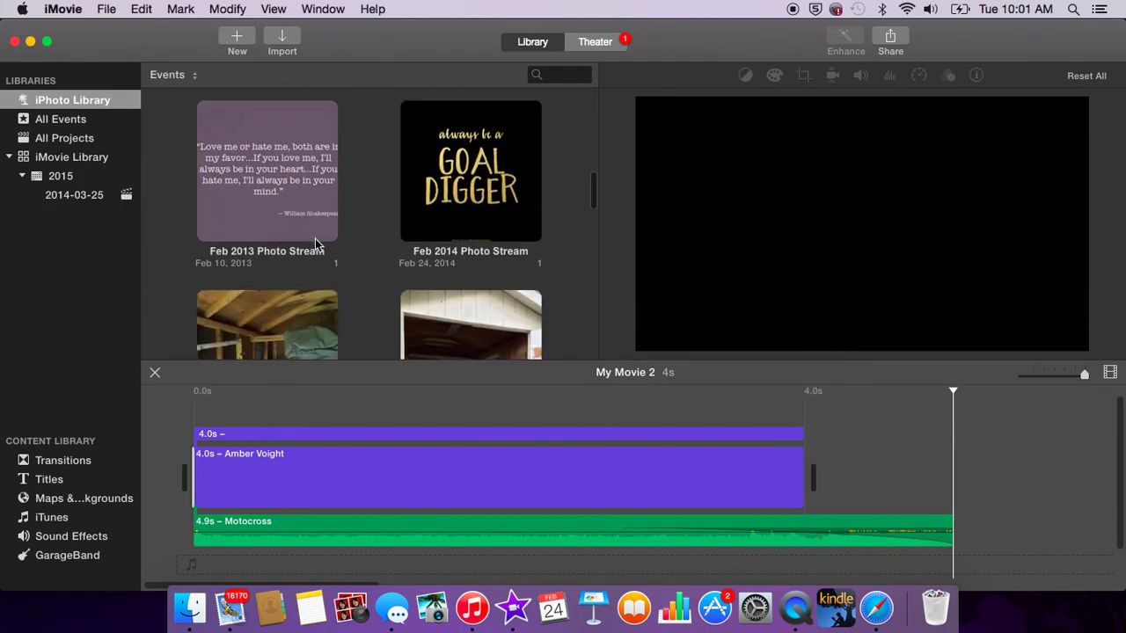
{"action": "scroll", "coordinate": [314, 245], "scroll_direction": "down", "scroll_amount": 1}
{"action": "scroll", "coordinate": [316, 244], "scroll_direction": "down", "scroll_amount": 3}
{"action": "scroll", "coordinate": [315, 245], "scroll_direction": "down", "scroll_amount": 2}
{"action": "scroll", "coordinate": [315, 244], "scroll_direction": "down", "scroll_amount": 3}
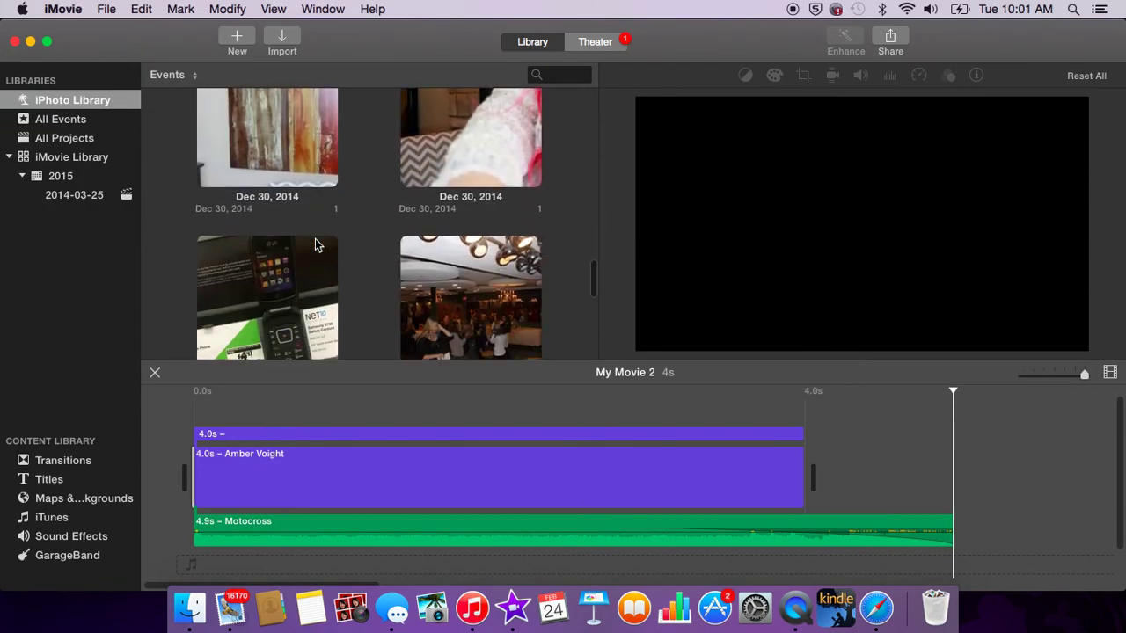
{"action": "scroll", "coordinate": [315, 244], "scroll_direction": "down", "scroll_amount": 1}
{"action": "scroll", "coordinate": [315, 245], "scroll_direction": "up", "scroll_amount": 15}
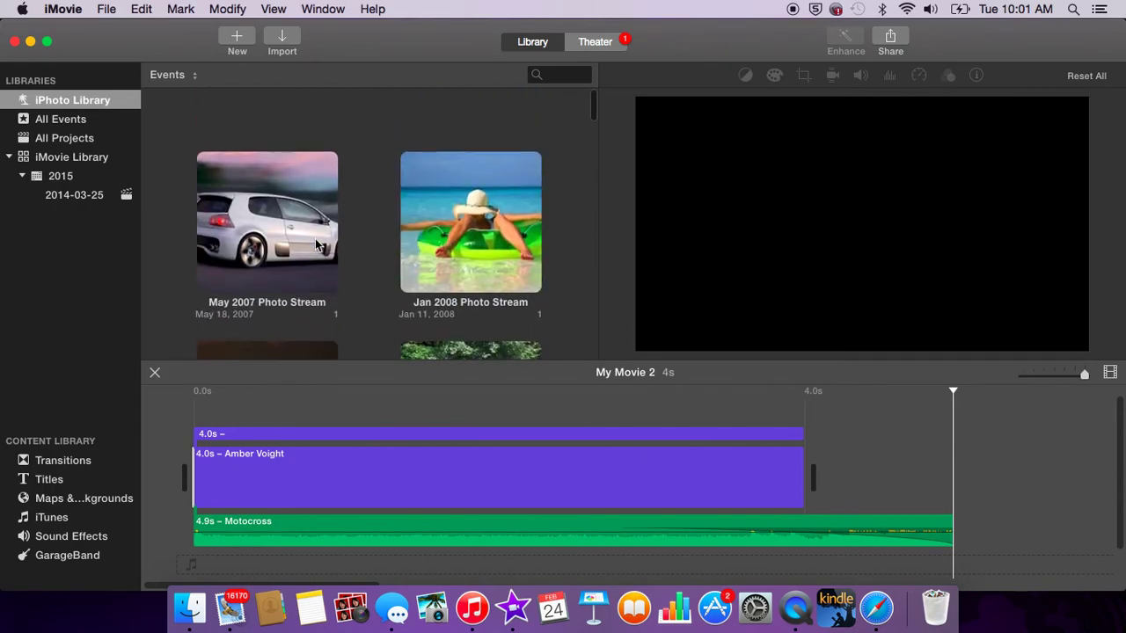
{"action": "left_click", "coordinate": [73, 140]}
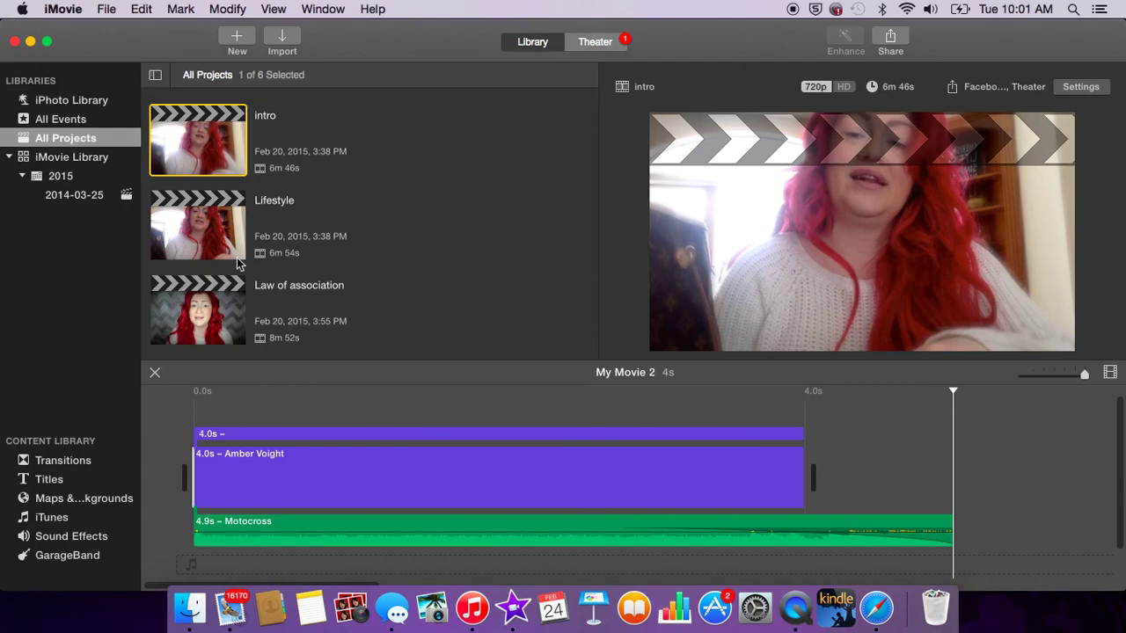
Step: Open Law of association, move its video clip after the second title, and rewind the playhead
{"action": "left_click", "coordinate": [207, 305]}
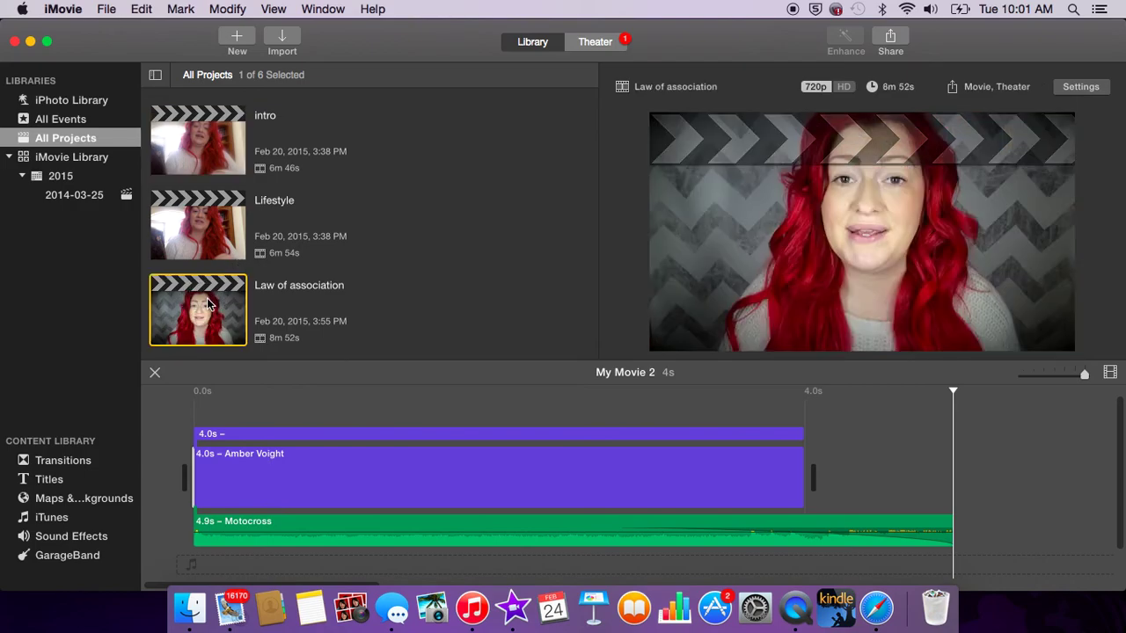
{"action": "double_click", "coordinate": [208, 305]}
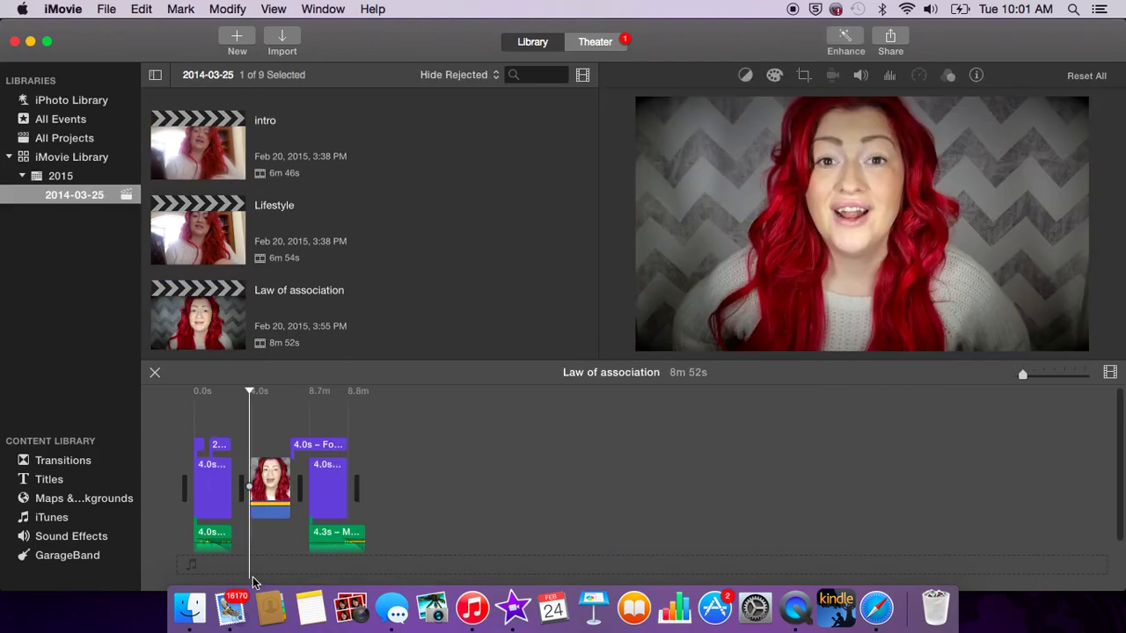
{"action": "mouse_move", "coordinate": [270, 479]}
{"action": "left_mouse_down"}
{"action": "mouse_move", "coordinate": [384, 482]}
{"action": "mouse_move", "coordinate": [330, 519]}
{"action": "left_mouse_up"}
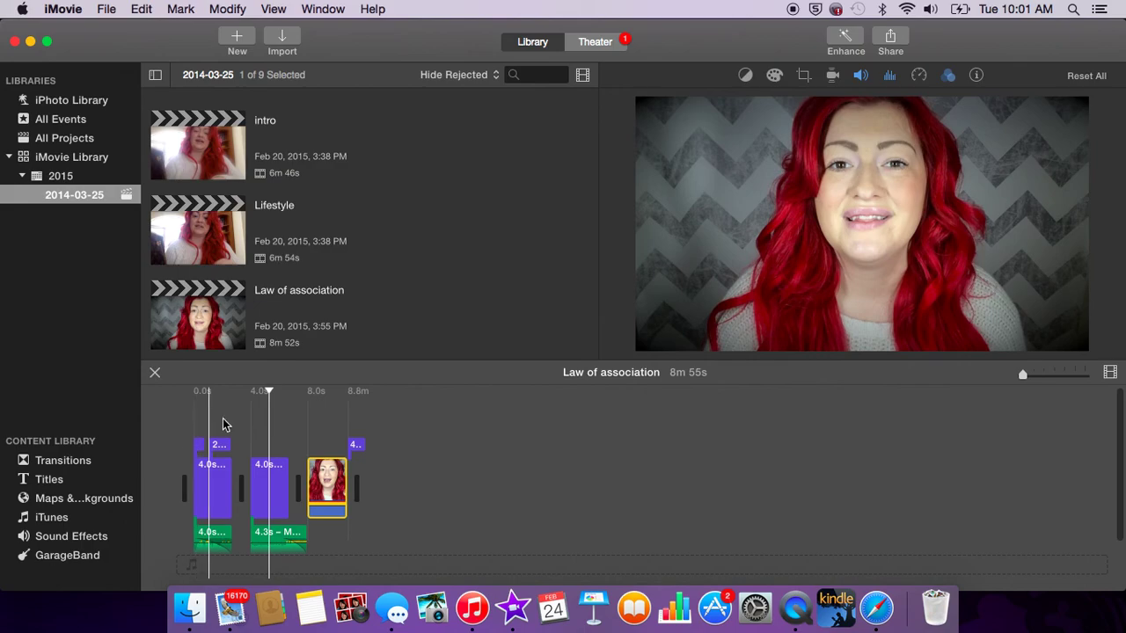
{"action": "left_click_drag", "start_coordinate": [269, 390], "coordinate": [187, 396]}
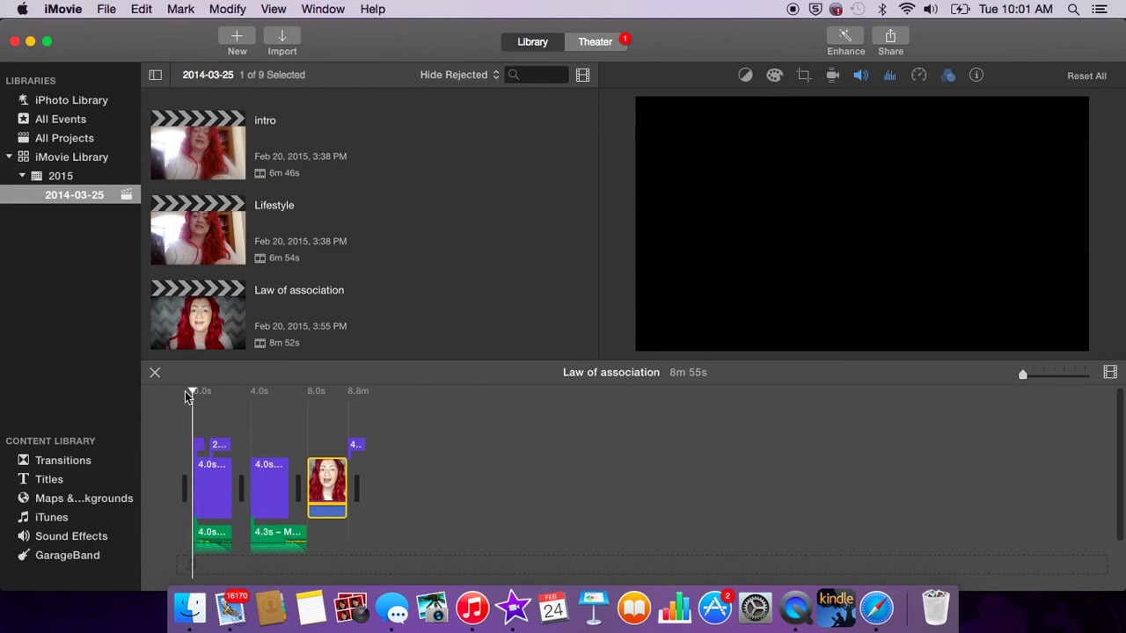